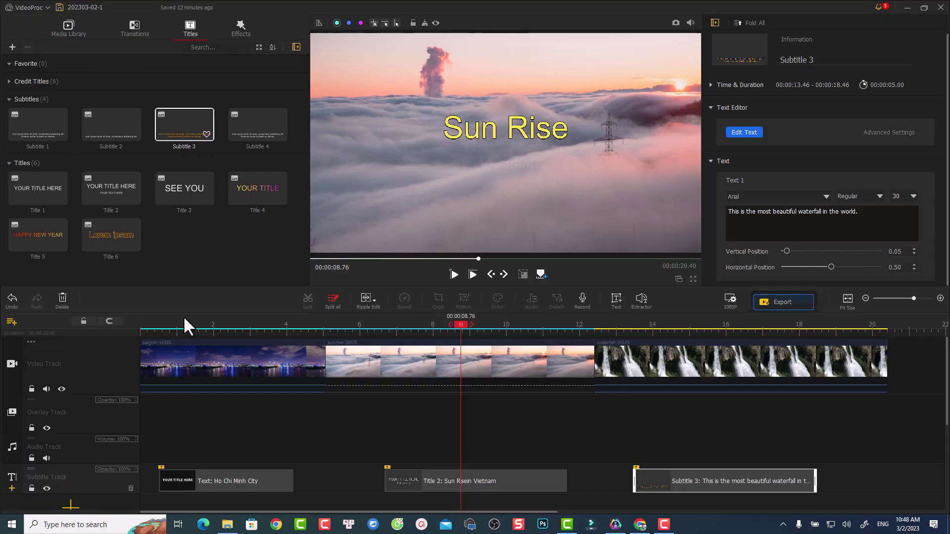
- Move the playhead back to the start of the timeline
{"action": "left_click", "coordinate": [156, 322]}
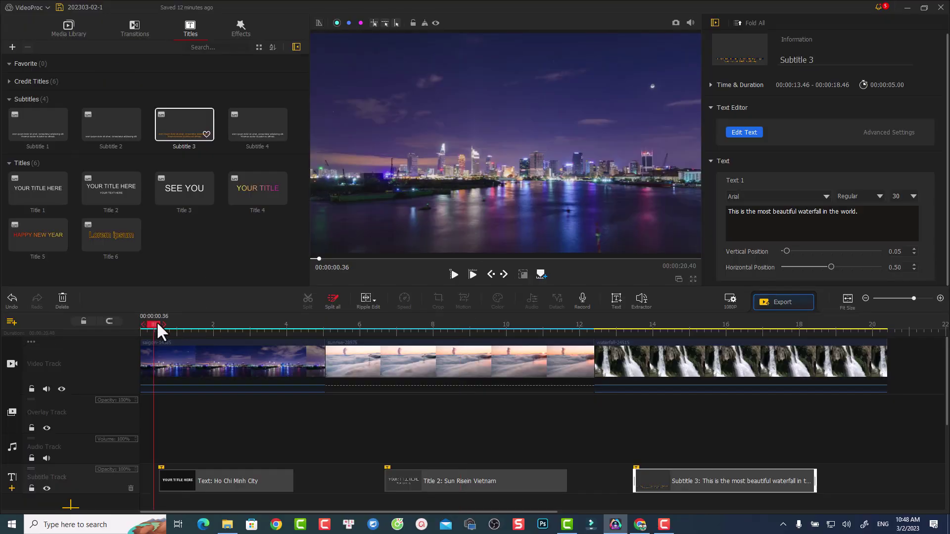
{"action": "left_click_drag", "start_coordinate": [157, 321], "coordinate": [760, 349]}
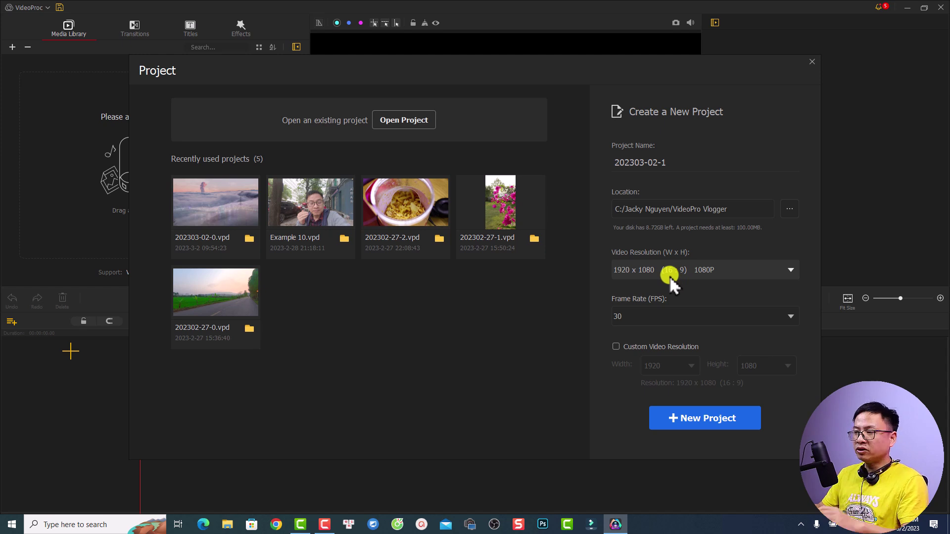
- Create project 202303-02-1 and import sunrise-28975, saigon-14385 and waterfall-24515 from Downloads
{"action": "left_click", "coordinate": [685, 422]}
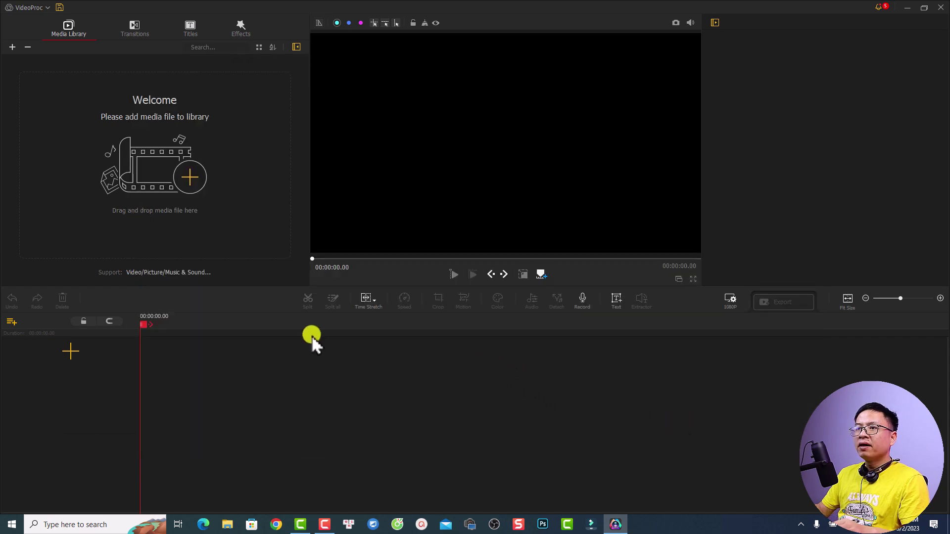
{"action": "left_click", "coordinate": [192, 183]}
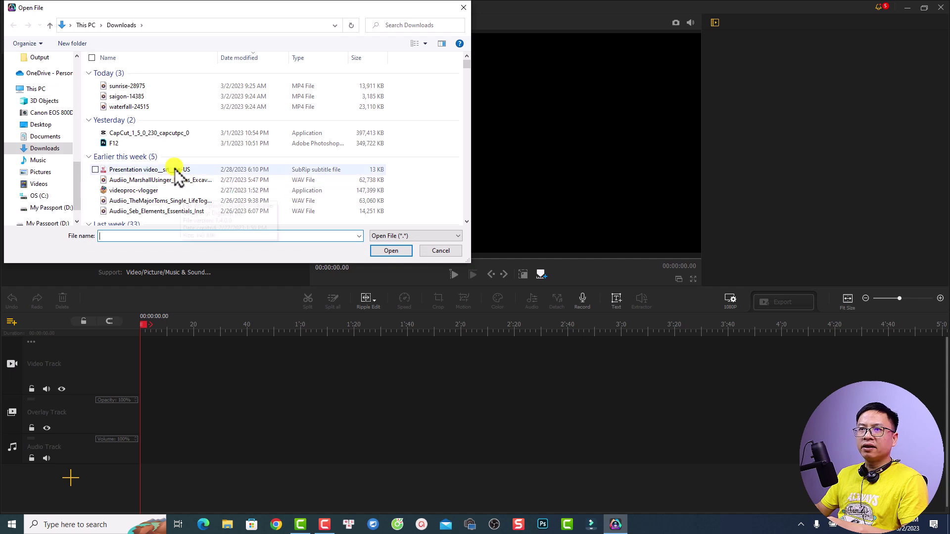
{"action": "left_click", "coordinate": [95, 86]}
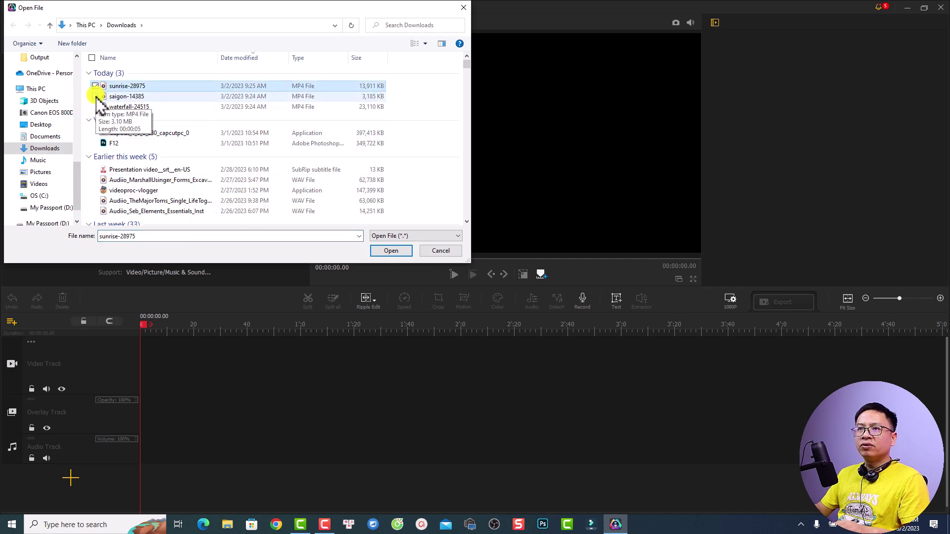
{"action": "left_click", "coordinate": [95, 97]}
{"action": "left_click", "coordinate": [95, 107]}
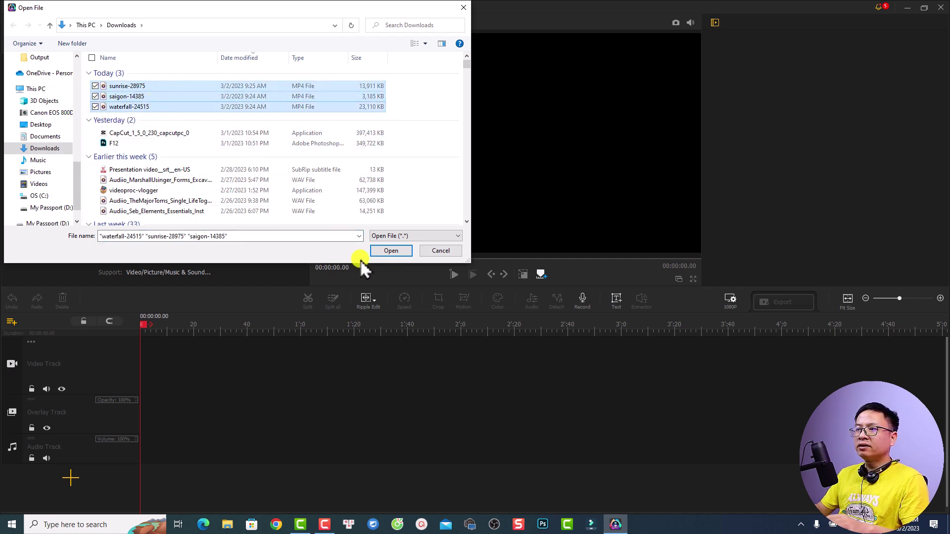
{"action": "left_click", "coordinate": [389, 252]}
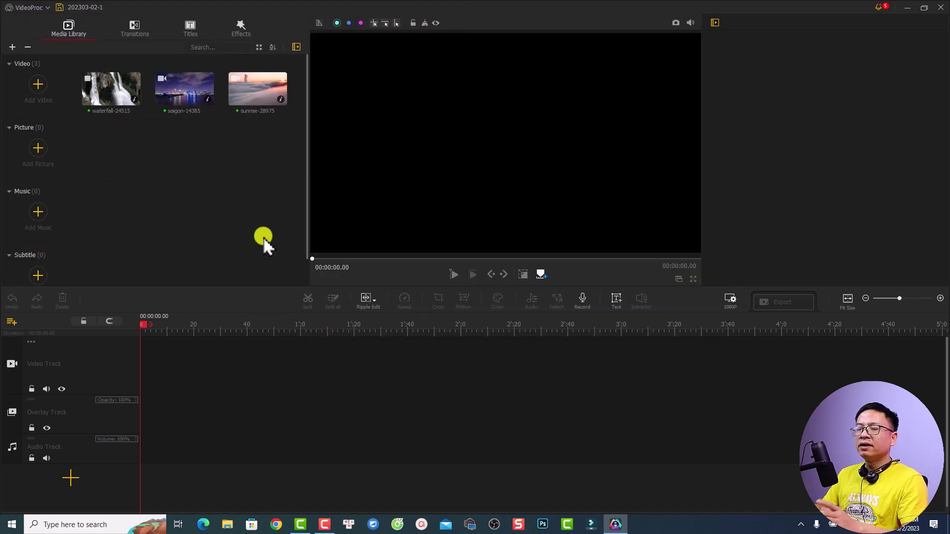
- Place saigon-14385, sunrise-28975 and waterfall-24515 in order on the video track
{"action": "left_click_drag", "start_coordinate": [268, 149], "coordinate": [113, 88]}
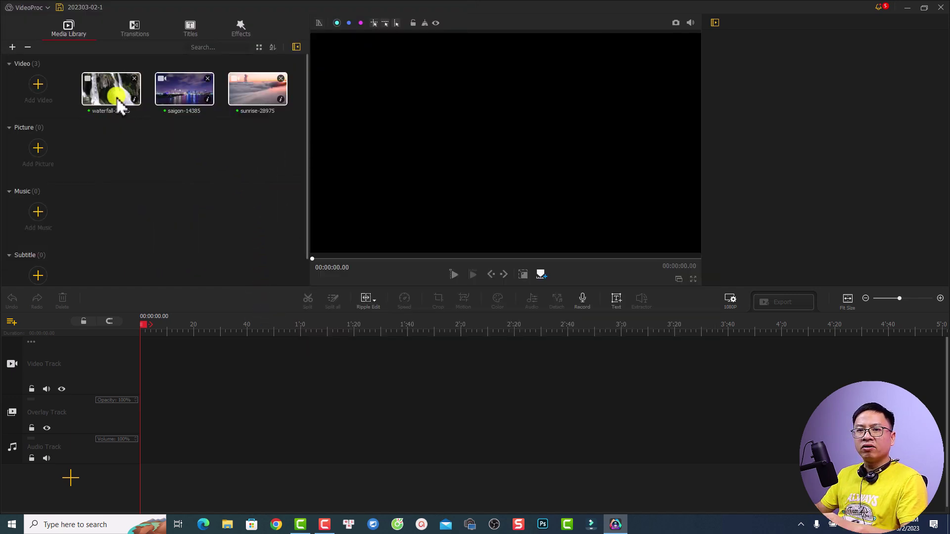
{"action": "left_click", "coordinate": [212, 158]}
{"action": "left_click_drag", "start_coordinate": [182, 105], "coordinate": [147, 403]}
{"action": "left_click_drag", "start_coordinate": [266, 118], "coordinate": [180, 355]}
{"action": "left_click_drag", "start_coordinate": [129, 108], "coordinate": [253, 379]}
- Set the playhead to 00:00:00.50
{"action": "left_click", "coordinate": [167, 323]}
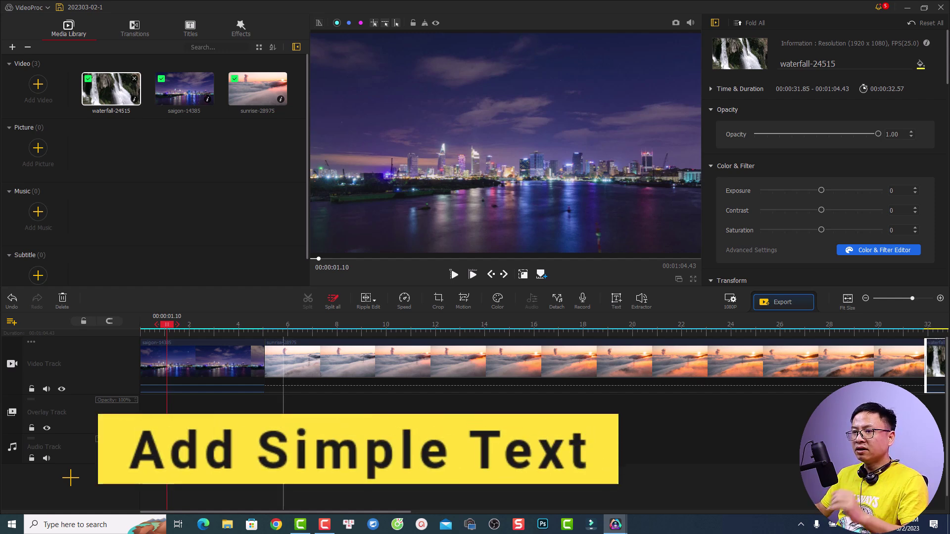
{"action": "left_click_drag", "start_coordinate": [165, 327], "coordinate": [150, 328]}
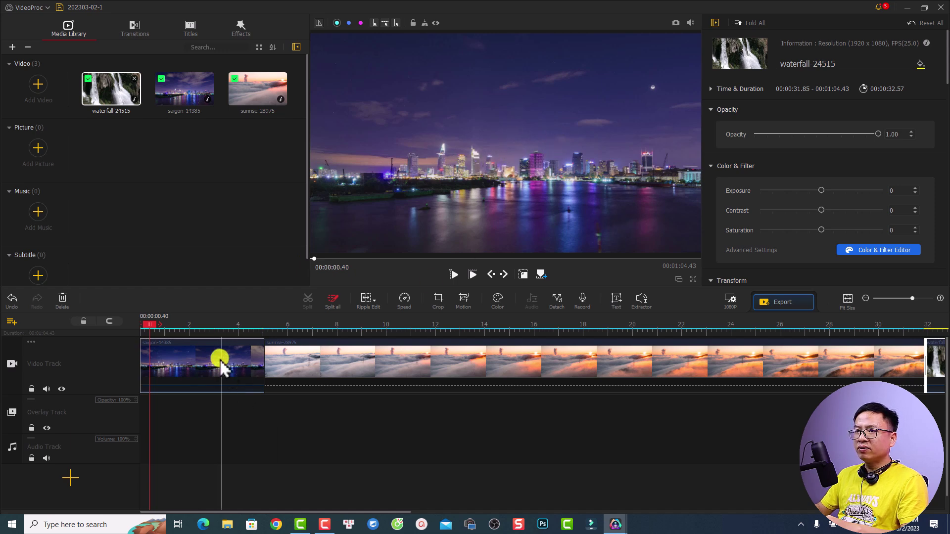
{"action": "left_click_drag", "start_coordinate": [152, 327], "coordinate": [154, 328]}
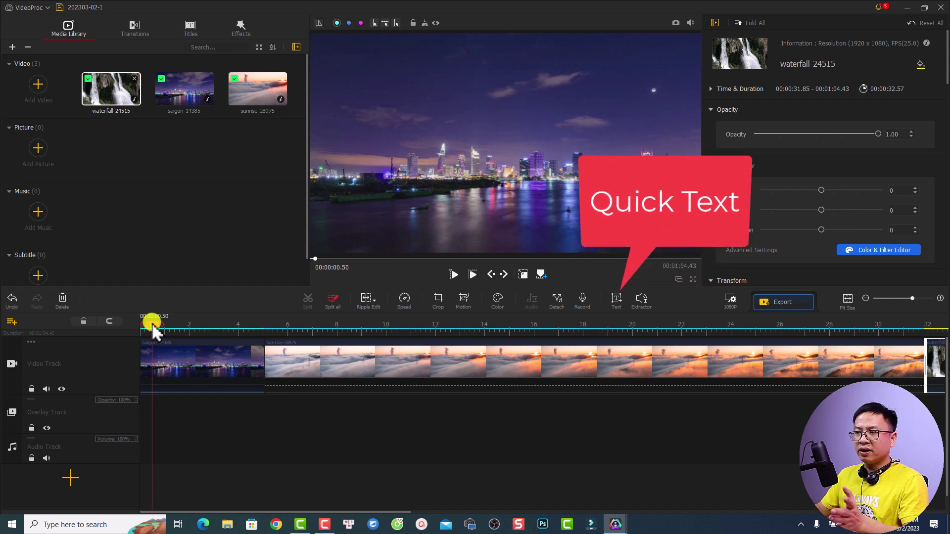
- Add a 'Text Here' clip at 0.50 s, trim it to end at 3.53 s, and preview it
{"action": "left_click", "coordinate": [616, 299]}
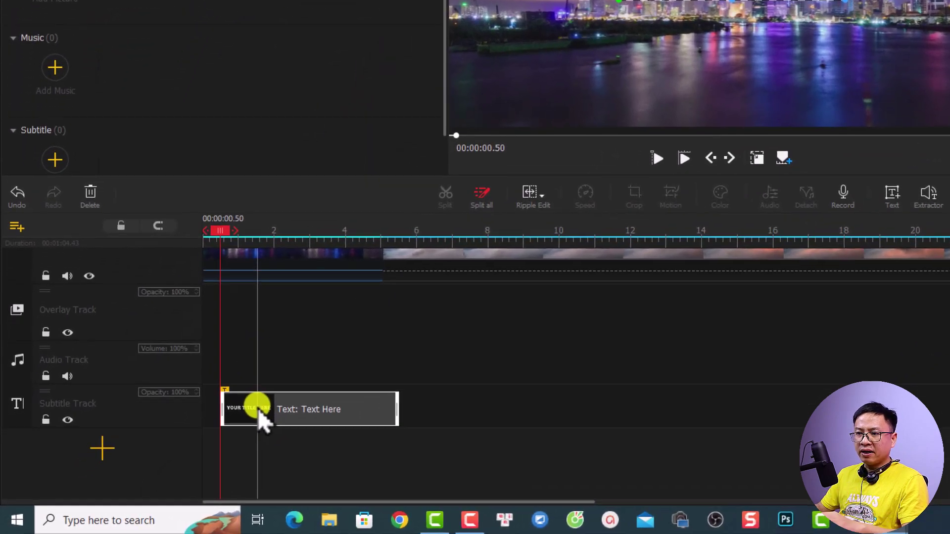
{"action": "key", "text": "space"}
{"action": "key", "text": "space"}
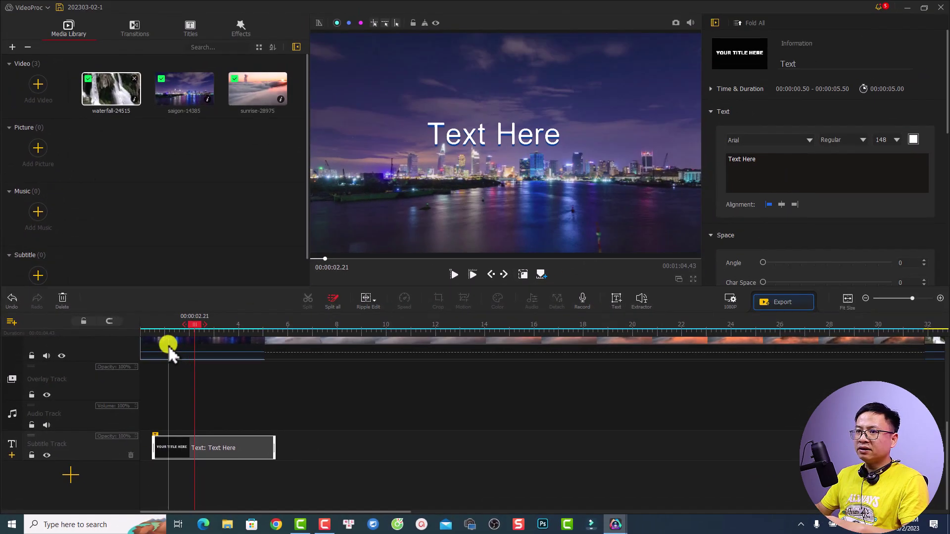
{"action": "left_click", "coordinate": [148, 324]}
{"action": "key", "text": "space"}
{"action": "key", "text": "space"}
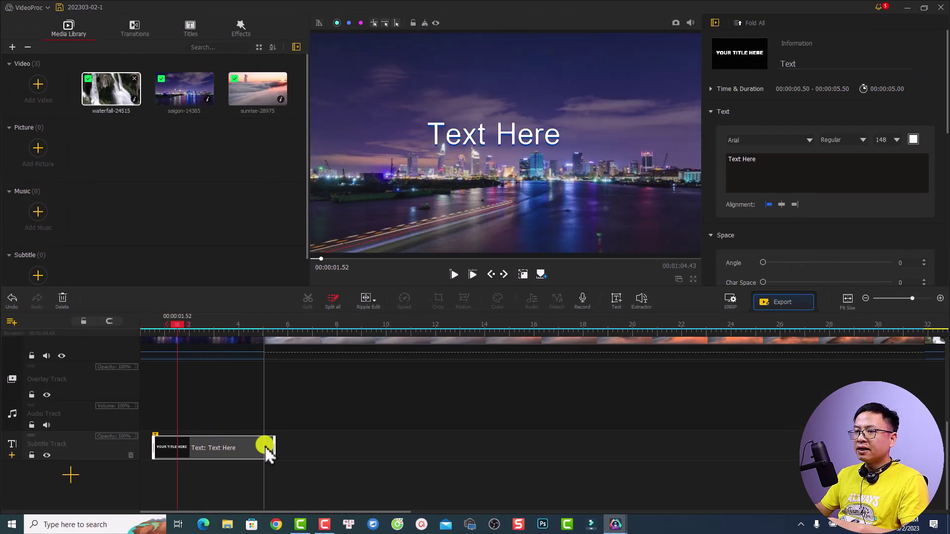
{"action": "left_click_drag", "start_coordinate": [274, 449], "coordinate": [227, 448]}
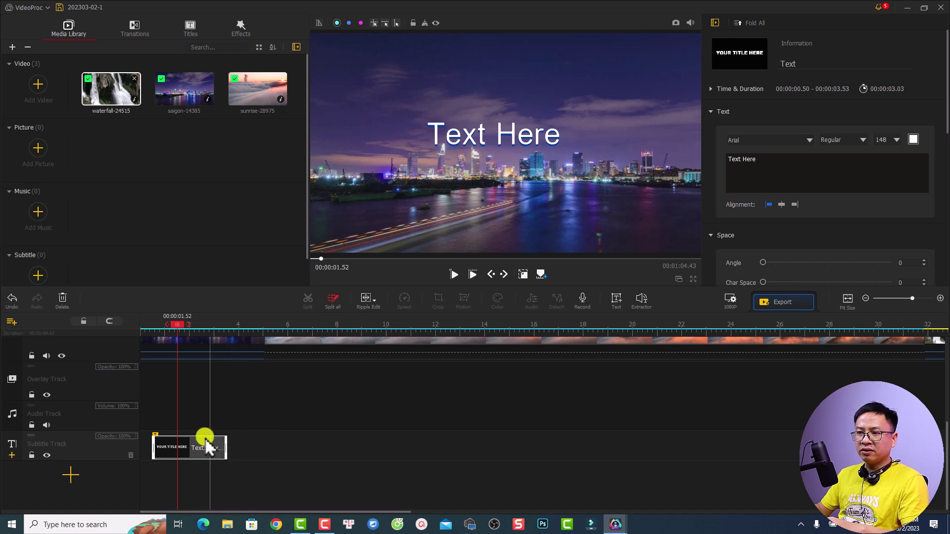
{"action": "left_click", "coordinate": [152, 327]}
{"action": "key", "text": "space"}
{"action": "key", "text": "space"}
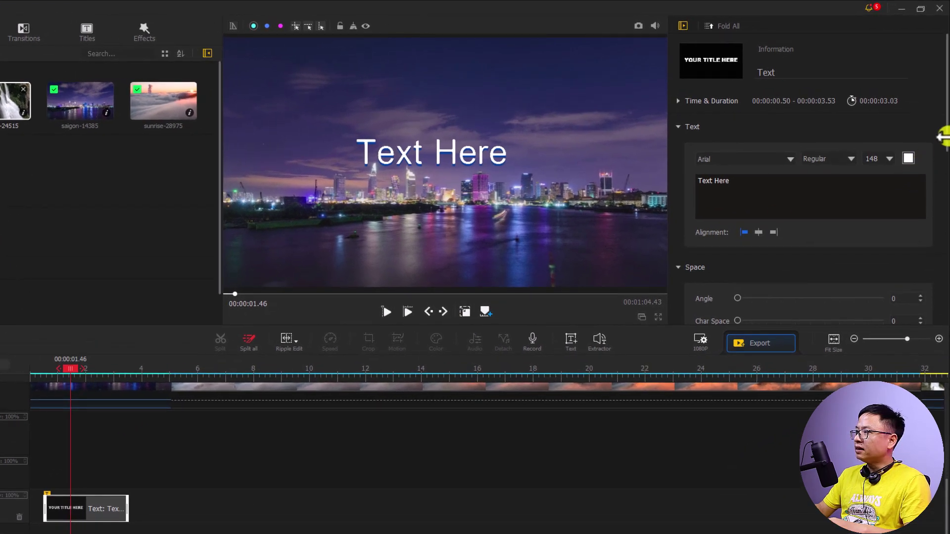
- Replace the placeholder text with 'Ho Chi Minh City'
{"action": "scroll", "coordinate": [942, 133], "scroll_direction": "down", "scroll_amount": 1}
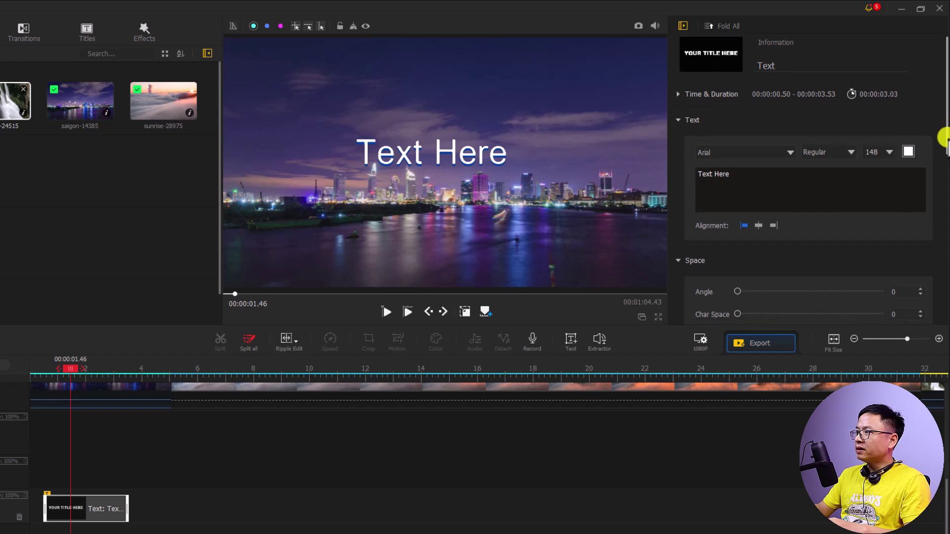
{"action": "key", "text": "ctrl+a"}
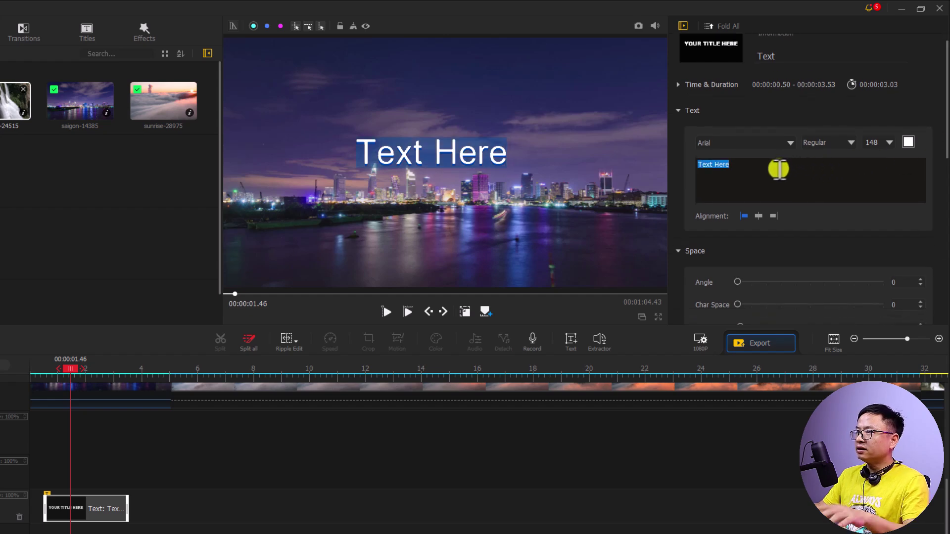
{"action": "type", "text": "Ho Chi Minh City"}
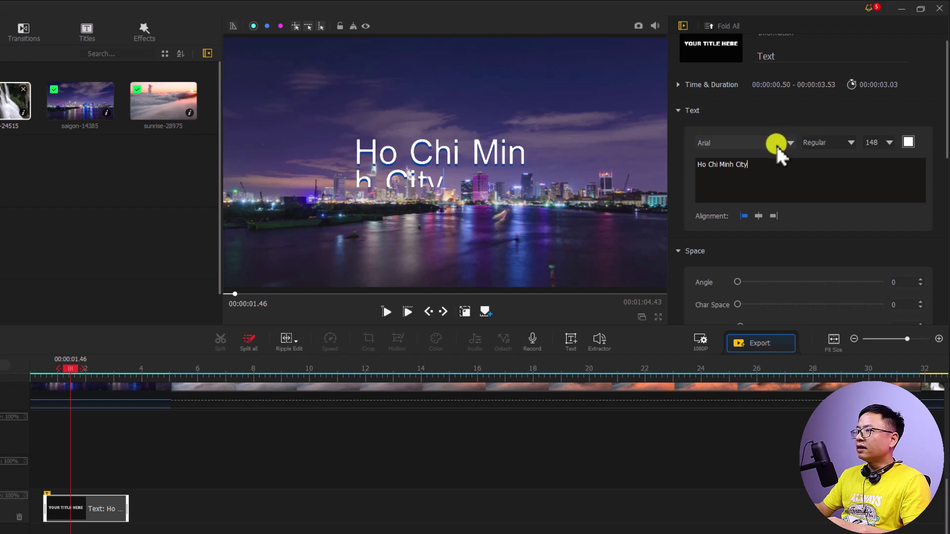
- Set the title to Arial Bold at size 72
{"action": "left_click", "coordinate": [776, 145]}
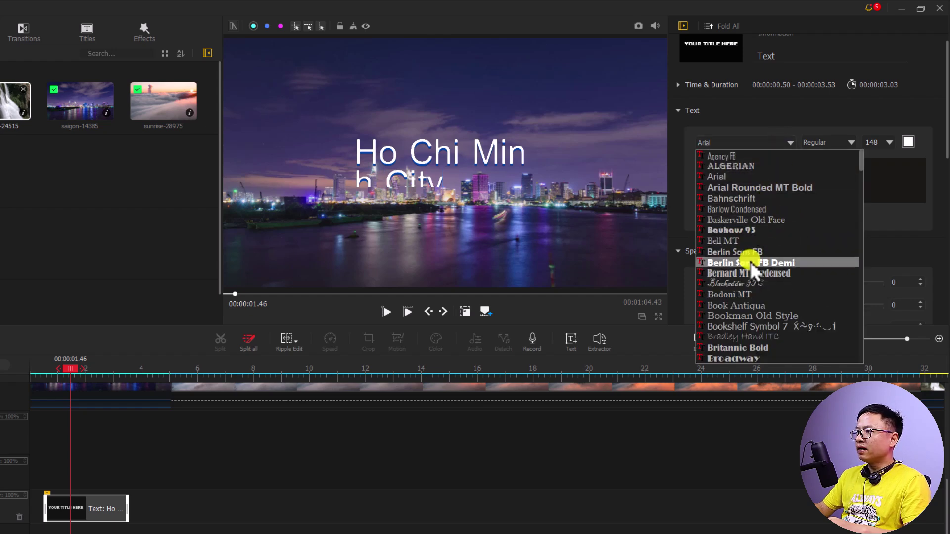
{"action": "left_click", "coordinate": [828, 141]}
{"action": "left_click", "coordinate": [828, 141]}
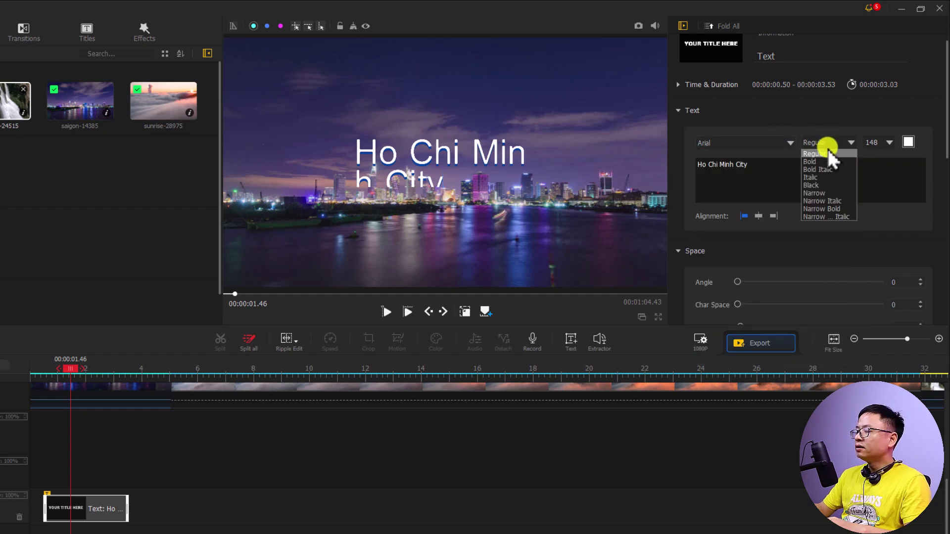
{"action": "left_click", "coordinate": [818, 161]}
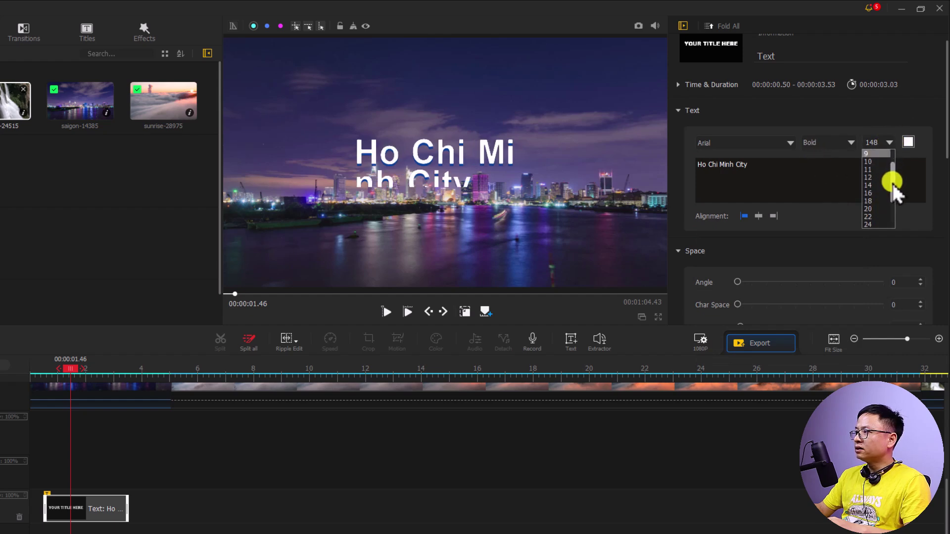
{"action": "left_click_drag", "start_coordinate": [893, 194], "coordinate": [891, 215]}
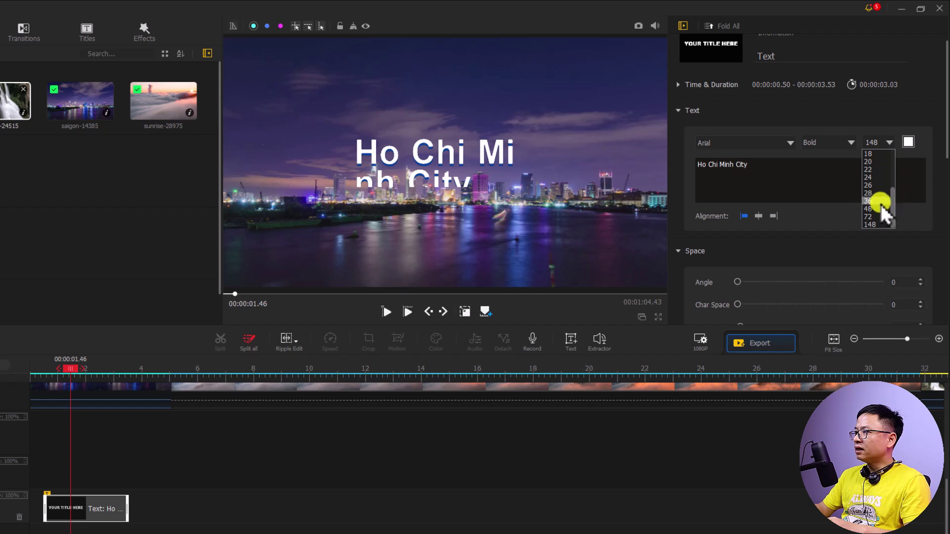
{"action": "left_click", "coordinate": [869, 216]}
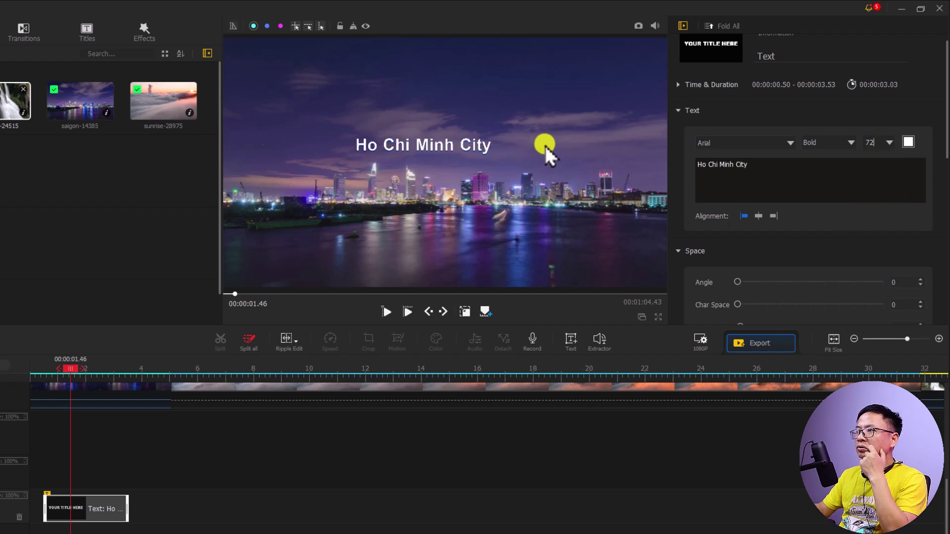
{"action": "left_click", "coordinate": [907, 142]}
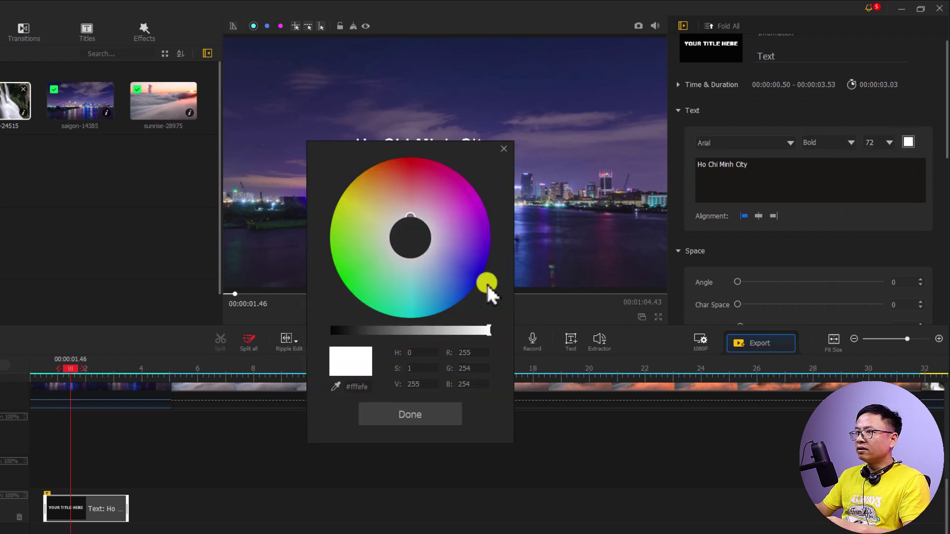
- Colour the title magenta and centre-align it
{"action": "left_click", "coordinate": [427, 177]}
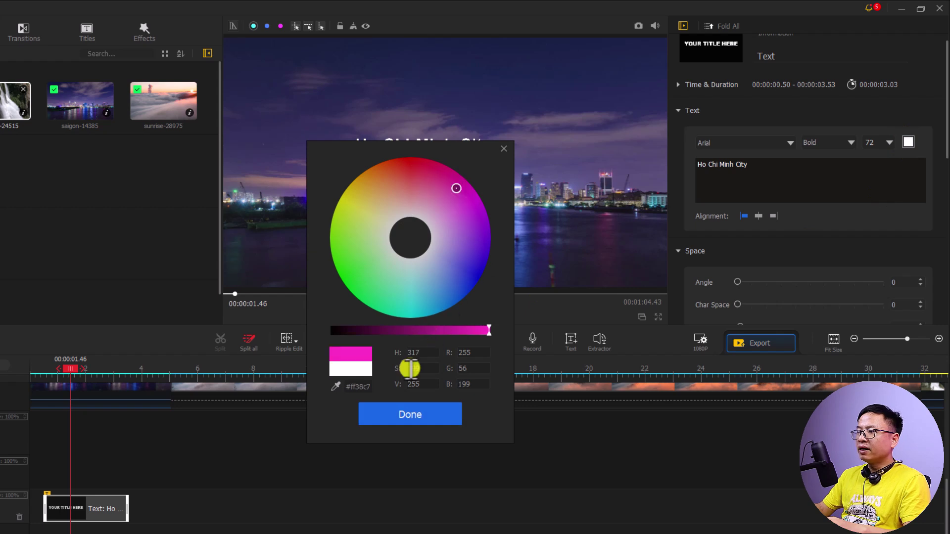
{"action": "left_click", "coordinate": [396, 417]}
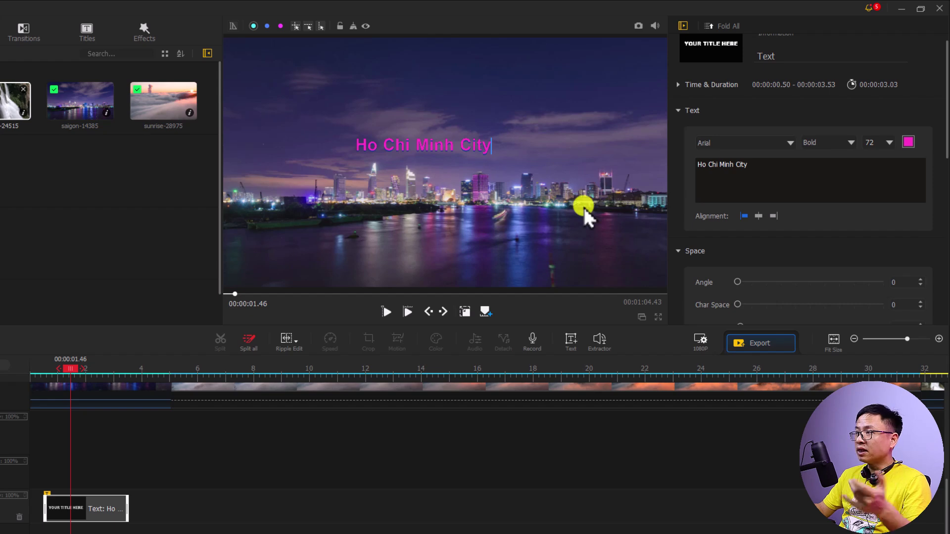
{"action": "left_click", "coordinate": [758, 215]}
- Tilt the city title to an angle of 17
{"action": "left_click_drag", "start_coordinate": [945, 93], "coordinate": [944, 152]}
{"action": "scroll", "coordinate": [945, 113], "scroll_direction": "up", "scroll_amount": 1}
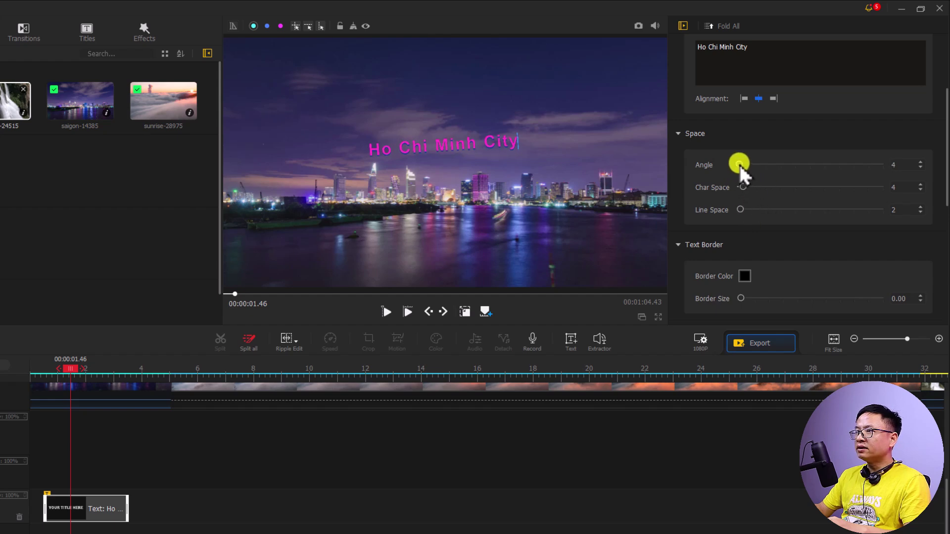
{"action": "left_click_drag", "start_coordinate": [735, 162], "coordinate": [744, 168]}
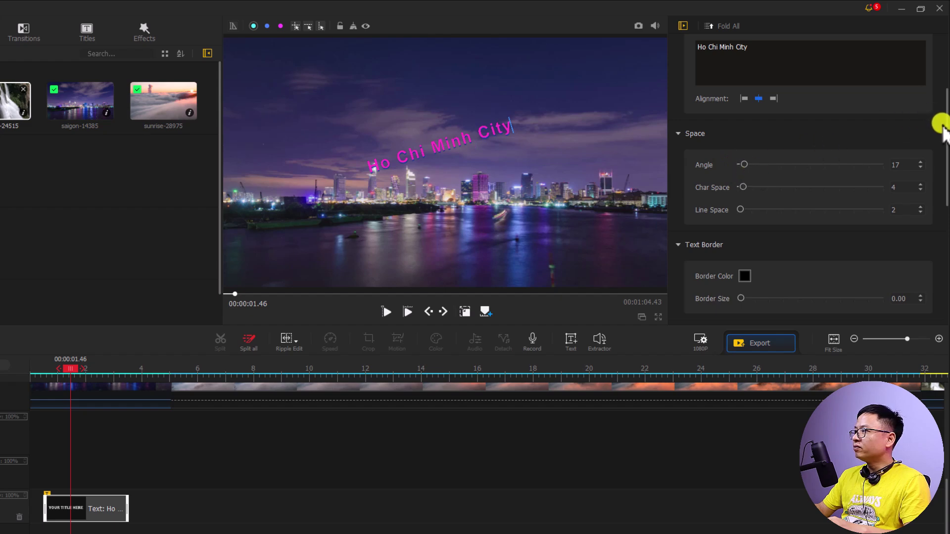
{"action": "left_click_drag", "start_coordinate": [939, 120], "coordinate": [940, 181]}
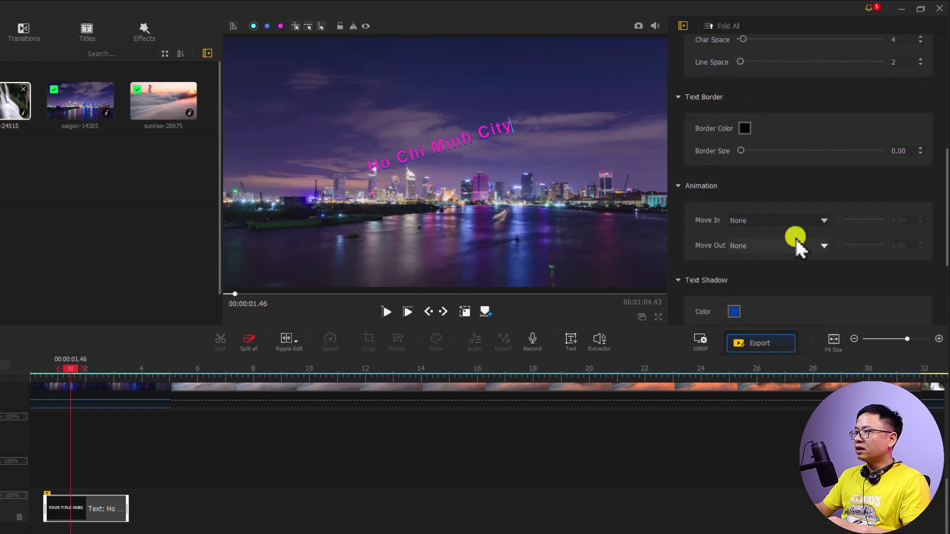
- Give the city title a Fade In entrance and a Fade Out exit
{"action": "left_click_drag", "start_coordinate": [944, 191], "coordinate": [943, 212]}
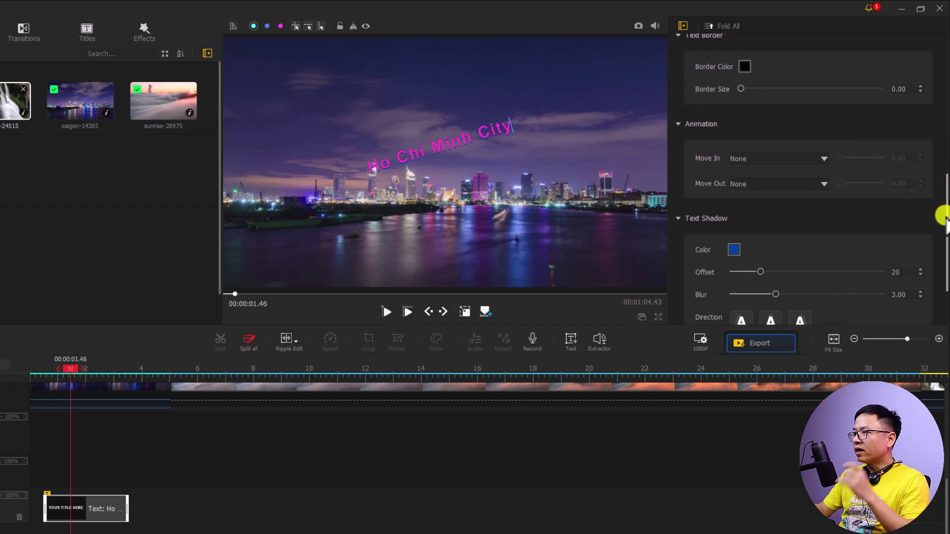
{"action": "left_click", "coordinate": [823, 159]}
{"action": "left_click", "coordinate": [756, 178]}
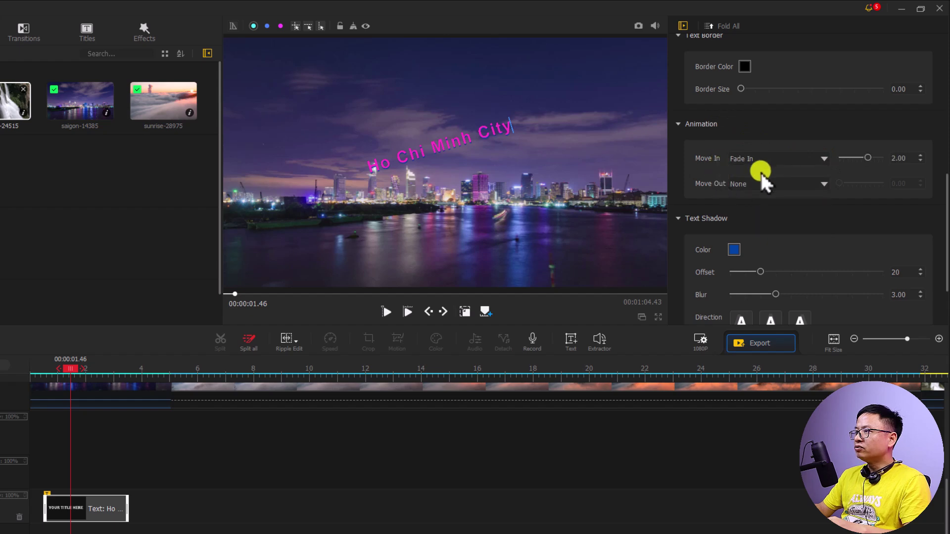
{"action": "left_click", "coordinate": [807, 189]}
{"action": "left_click", "coordinate": [768, 207]}
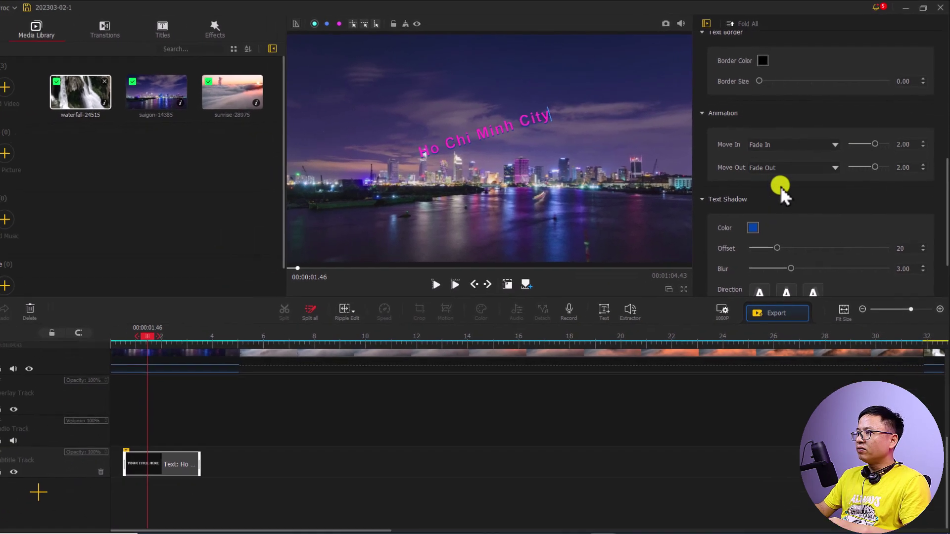
- Play the video from near the start to check the fades
{"action": "left_click", "coordinate": [115, 337]}
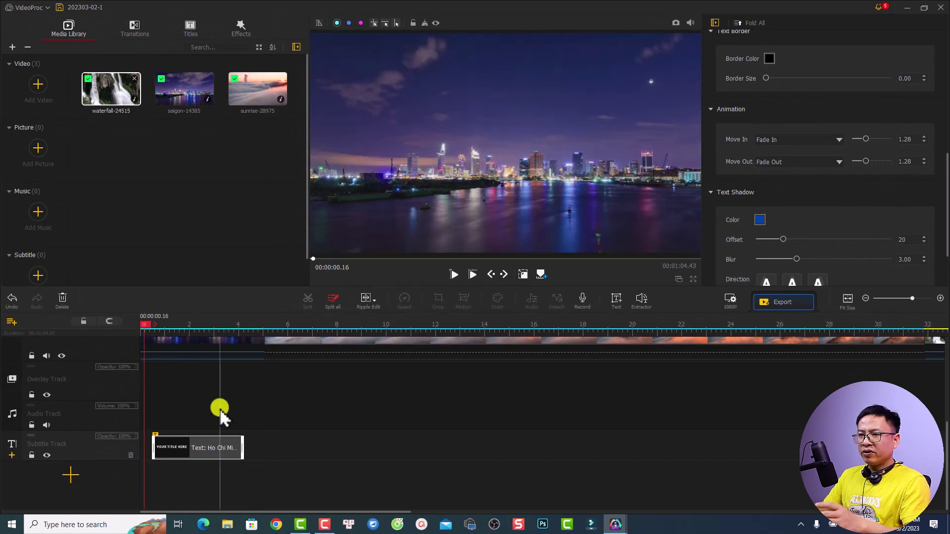
{"action": "key", "text": "space"}
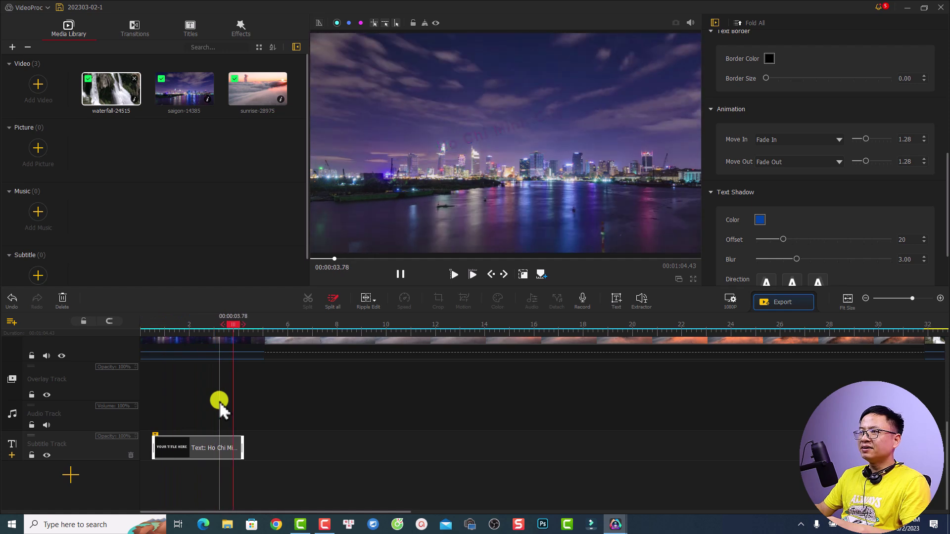
{"action": "key", "text": "space"}
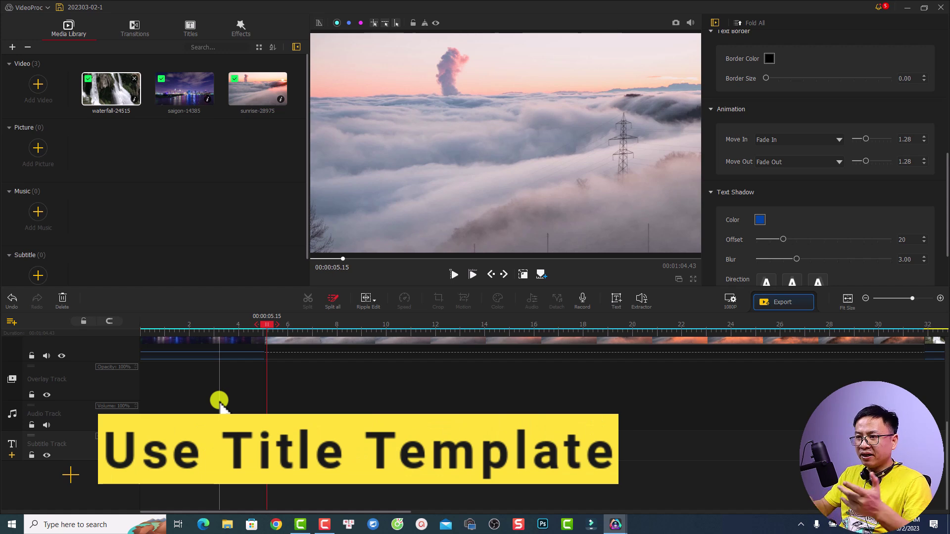
- Move the playhead to 00:00:06.66 and bring up the title templates
{"action": "left_click", "coordinate": [311, 325]}
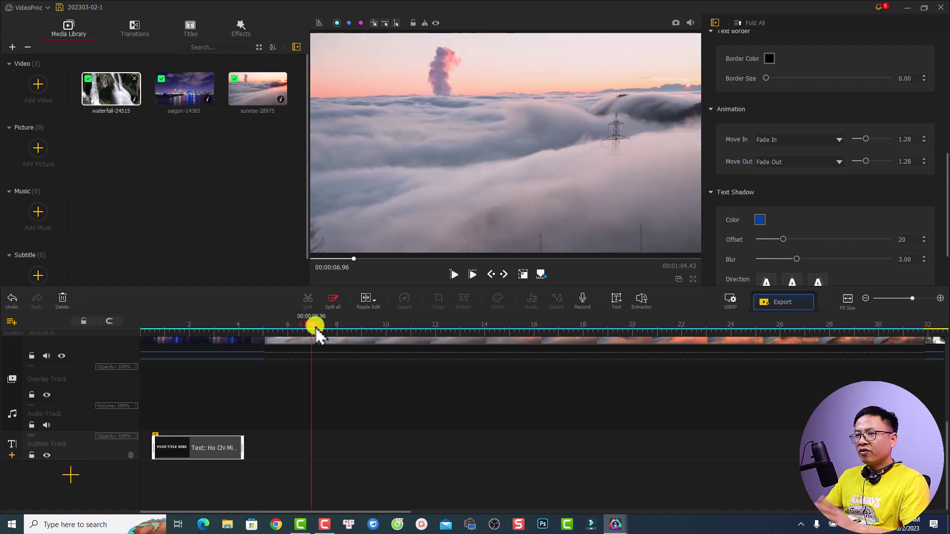
{"action": "left_click_drag", "start_coordinate": [311, 324], "coordinate": [304, 325]}
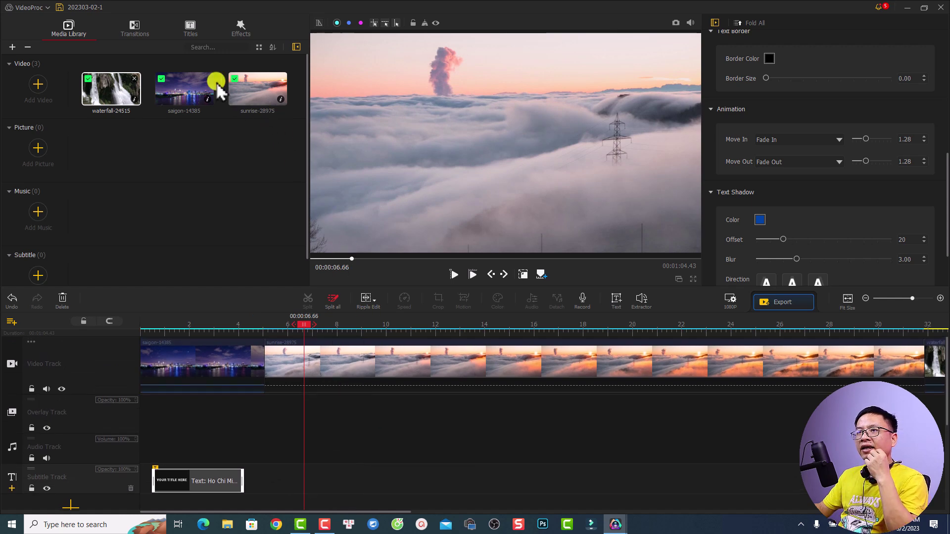
{"action": "left_click", "coordinate": [190, 31]}
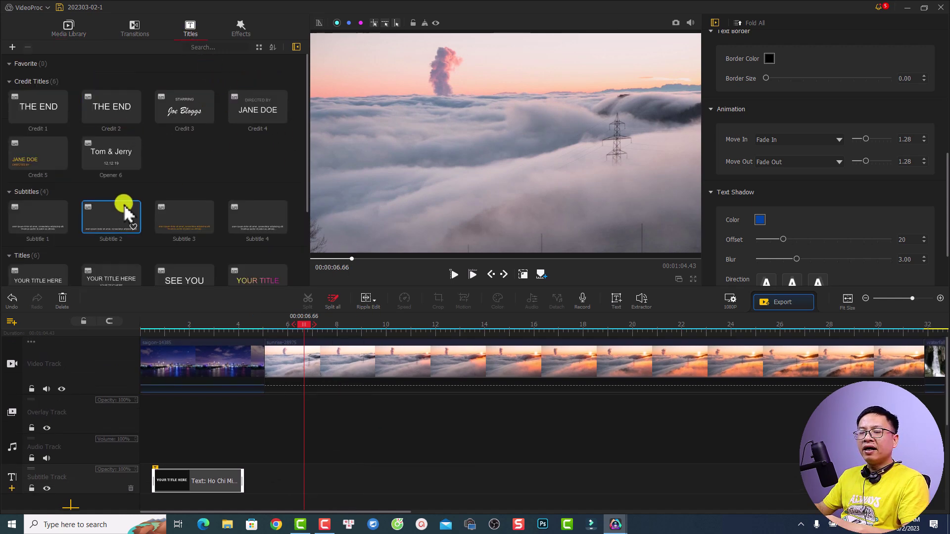
{"action": "left_click", "coordinate": [8, 81]}
{"action": "left_click", "coordinate": [8, 159]}
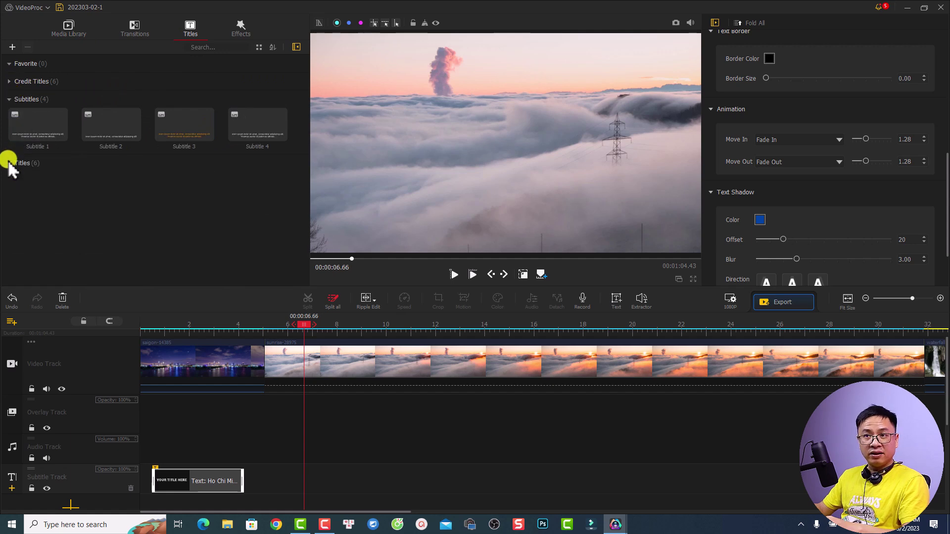
{"action": "left_click", "coordinate": [8, 159]}
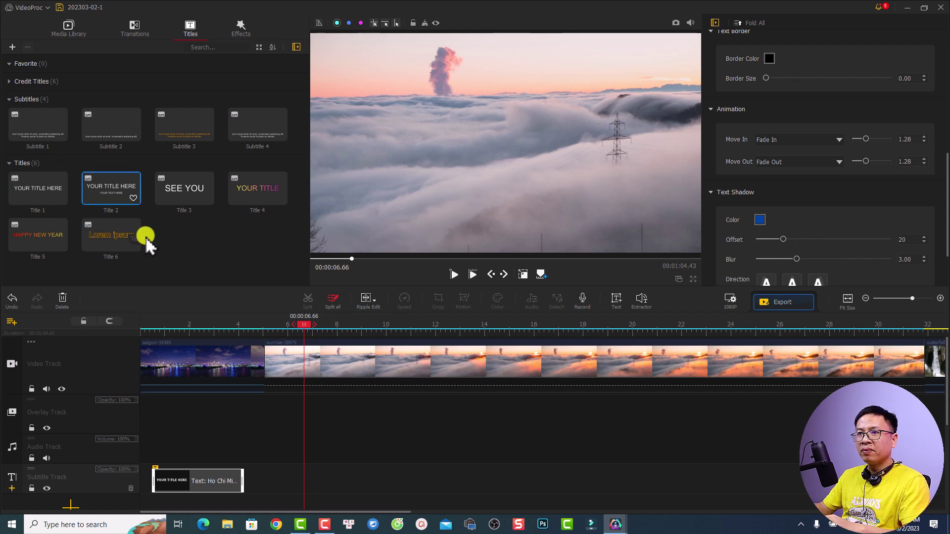
- Place Title 2 on the subtitle track at 6.66 s and preview it
{"action": "left_click_drag", "start_coordinate": [114, 196], "coordinate": [311, 466]}
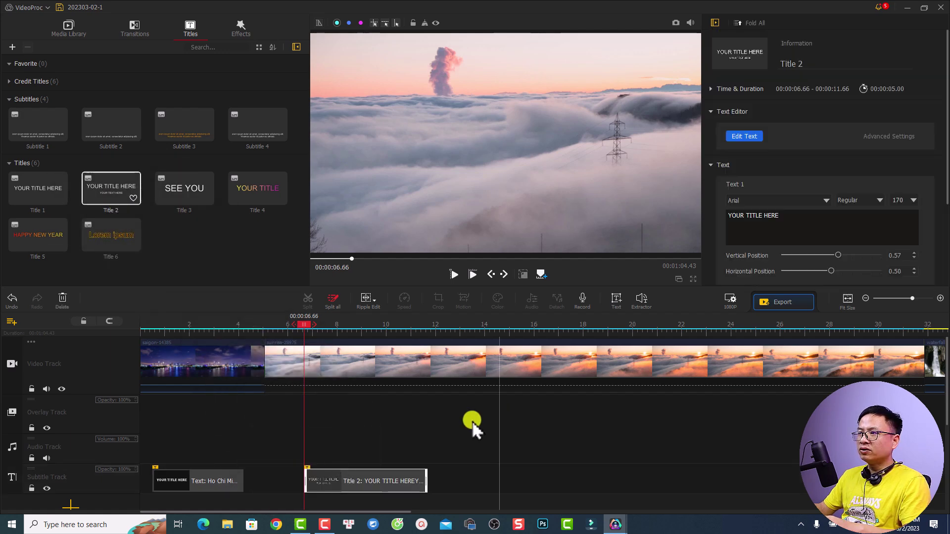
{"action": "key", "text": "space"}
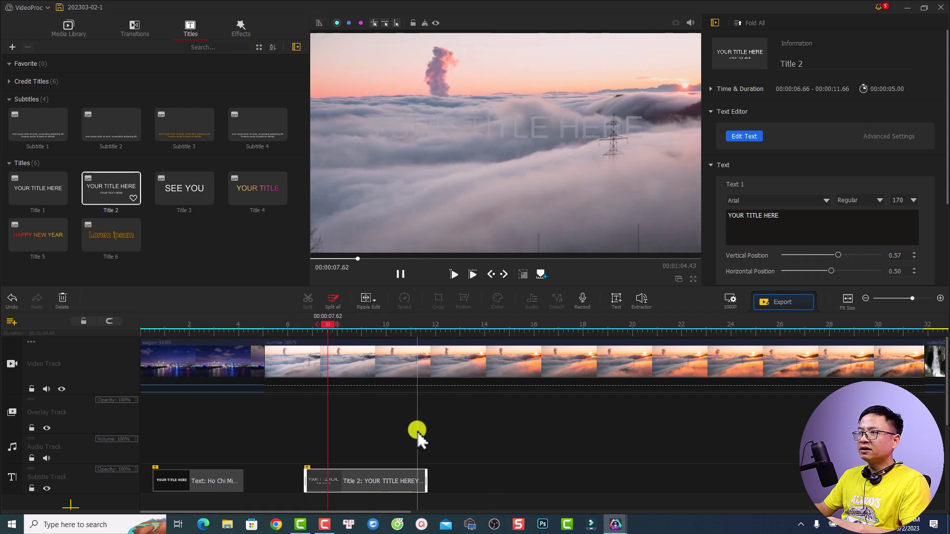
{"action": "key", "text": "space"}
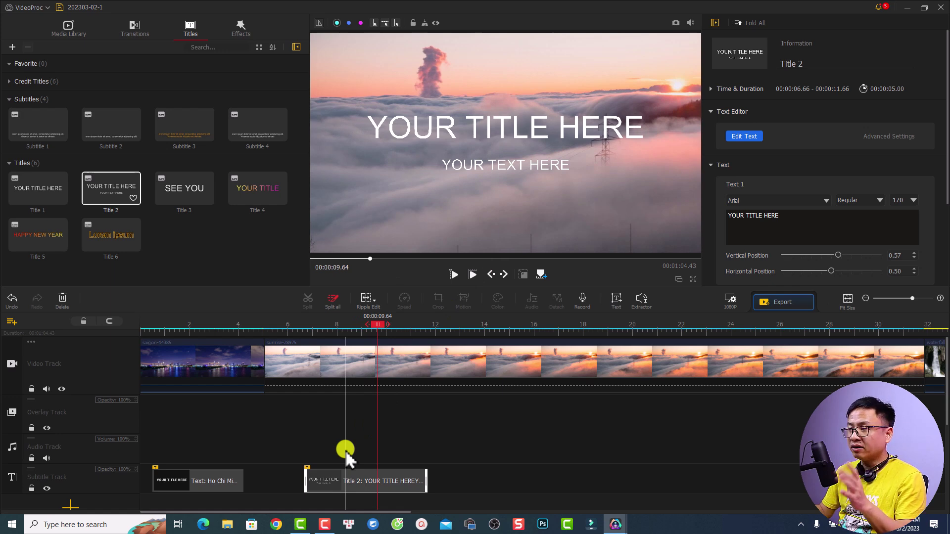
- Move the playhead to 8.53 s and preview the Title 2 animation in its editor
{"action": "left_click", "coordinate": [351, 482]}
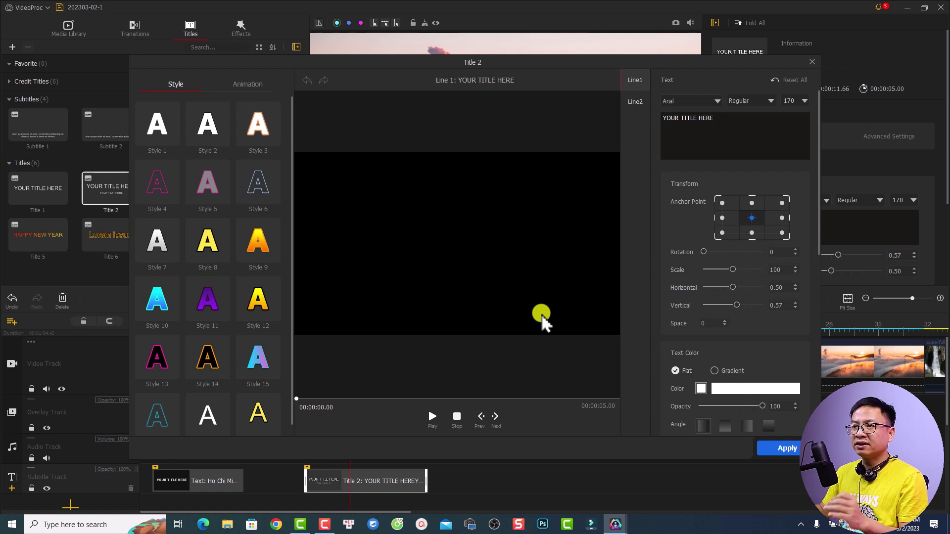
{"action": "left_click", "coordinate": [635, 103]}
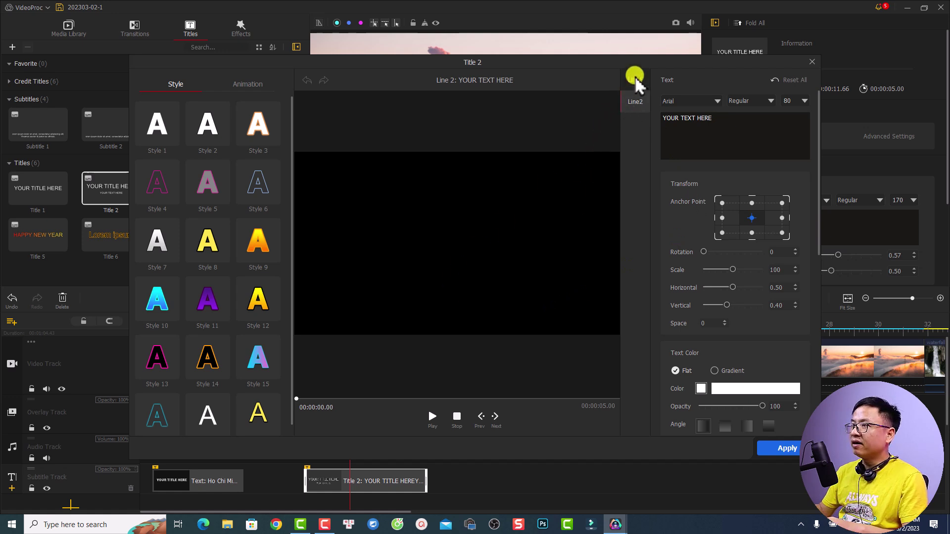
{"action": "left_click", "coordinate": [634, 80]}
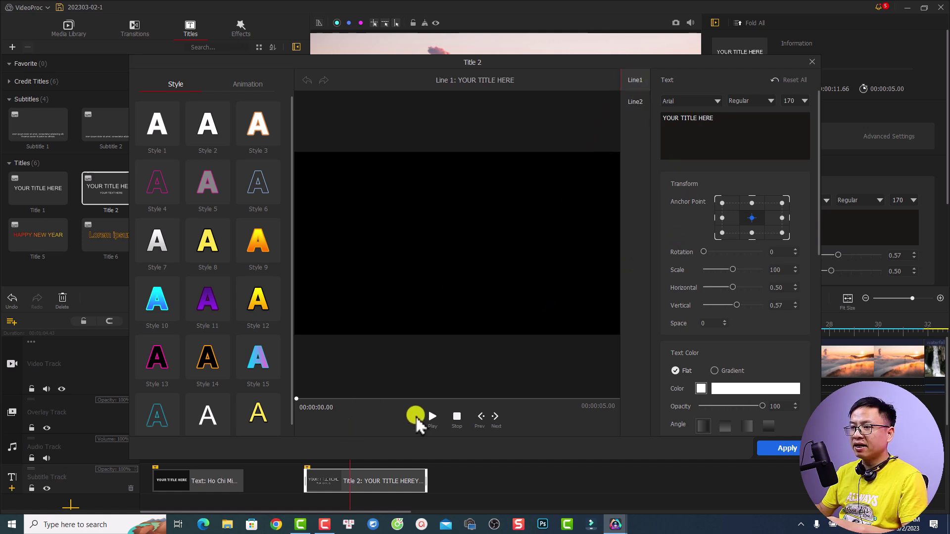
{"action": "left_click", "coordinate": [427, 417]}
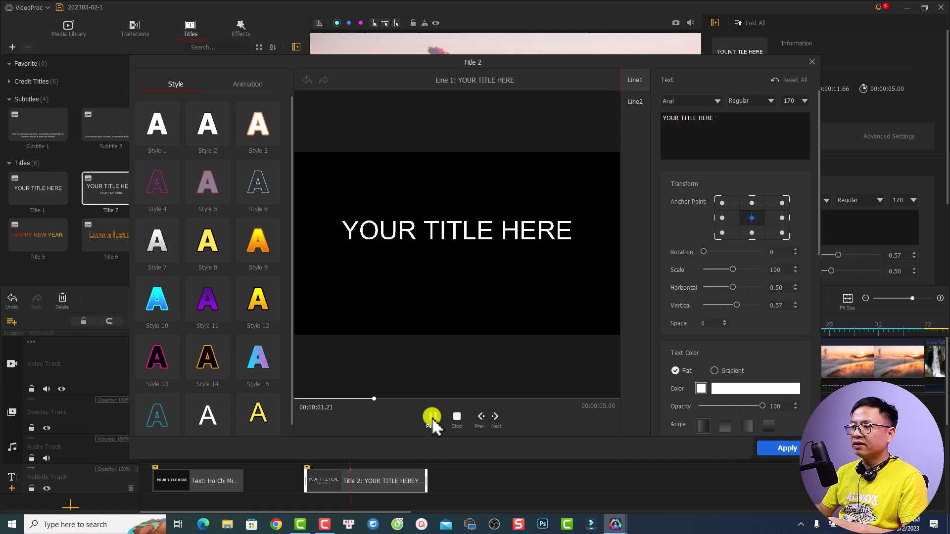
{"action": "left_click", "coordinate": [432, 418]}
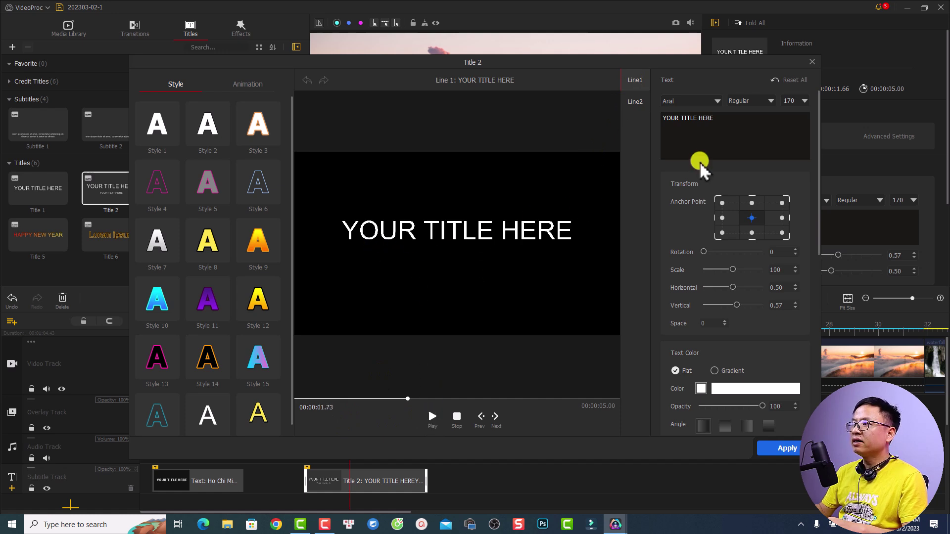
- Replace Line1's text with 'Sun Rise'
{"action": "left_click", "coordinate": [718, 144]}
{"action": "key", "text": "ctrl+a"}
{"action": "type", "text": "Sun Rie"}
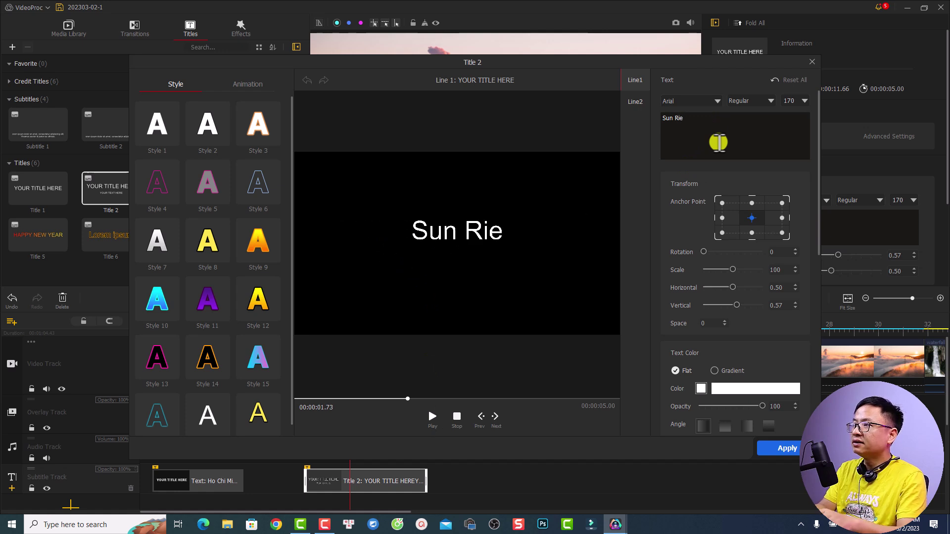
{"action": "key", "text": "BackSpace"}
{"action": "type", "text": "se"}
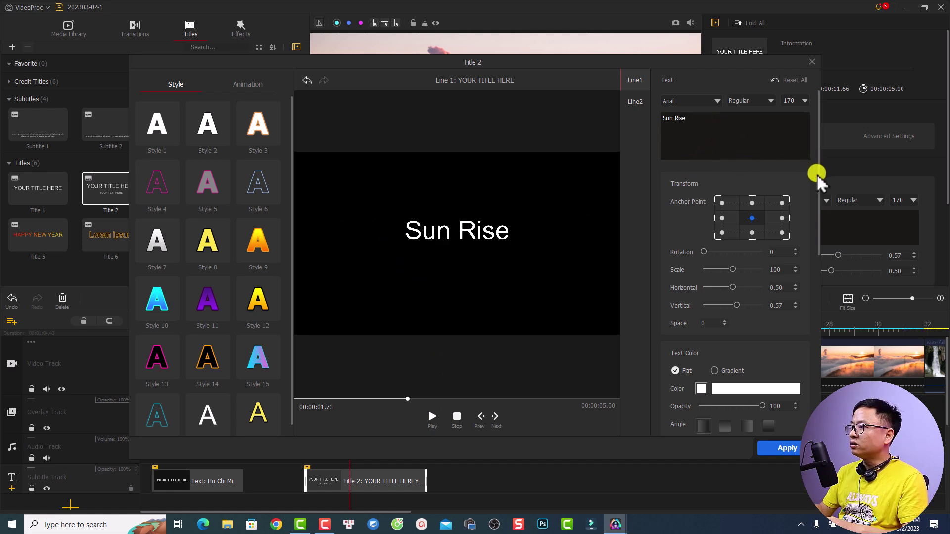
{"action": "mouse_move", "coordinate": [819, 184]}
{"action": "left_mouse_down"}
{"action": "mouse_move", "coordinate": [818, 286]}
{"action": "mouse_move", "coordinate": [817, 191]}
{"action": "left_mouse_up"}
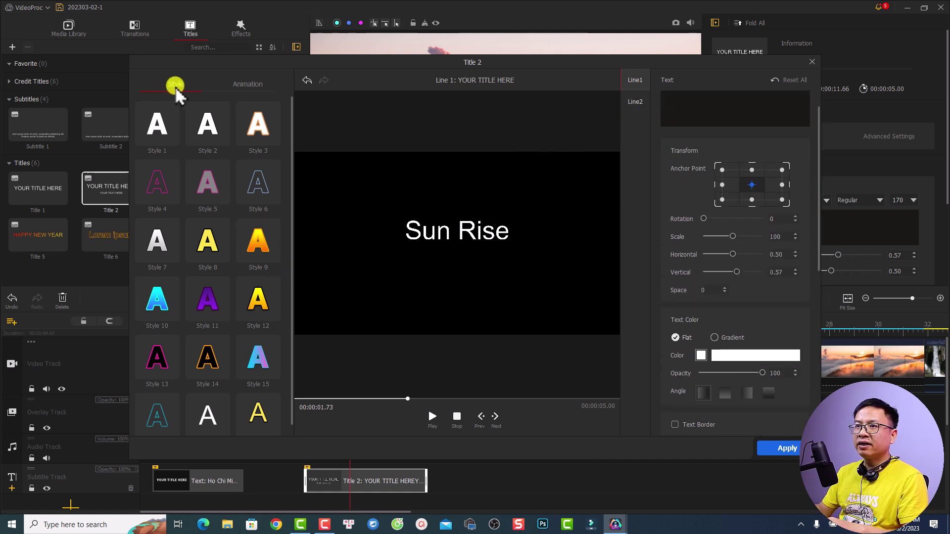
- Make Sun Rise yellow with a border and give it the Clip Right Roll animation
{"action": "left_click", "coordinate": [207, 255]}
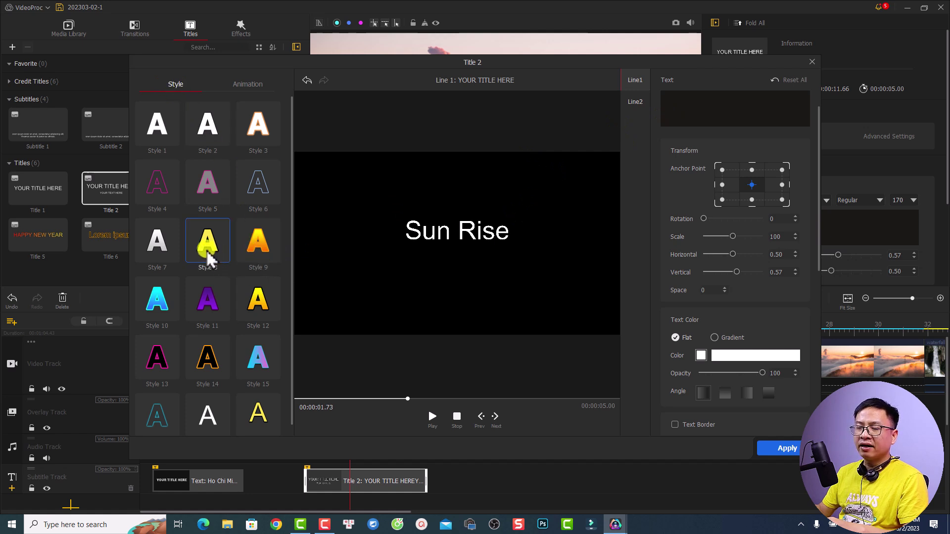
{"action": "left_click", "coordinate": [208, 255]}
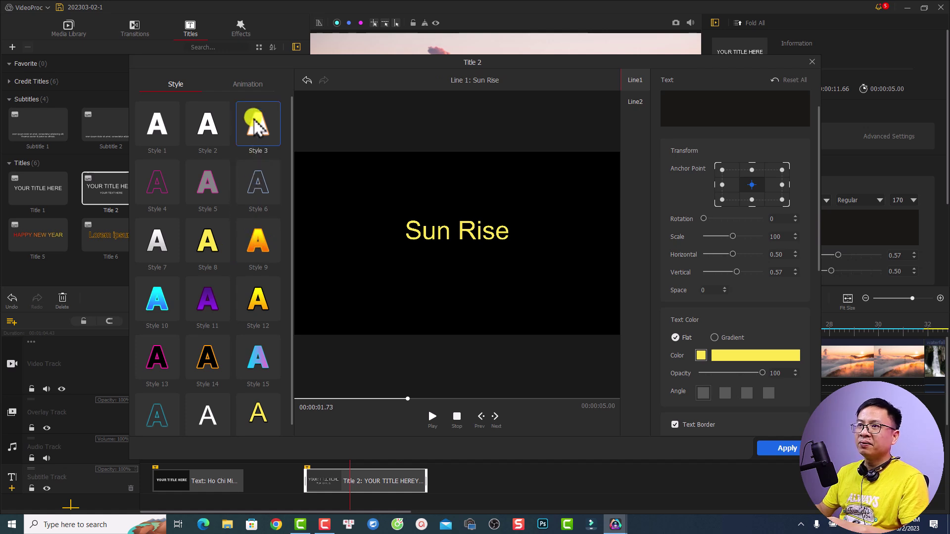
{"action": "left_click", "coordinate": [242, 82]}
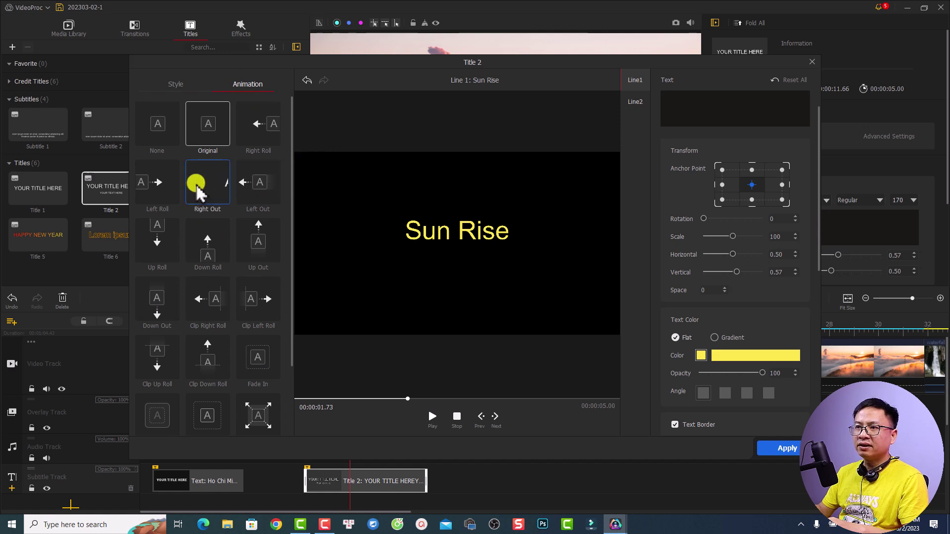
{"action": "left_click", "coordinate": [206, 302]}
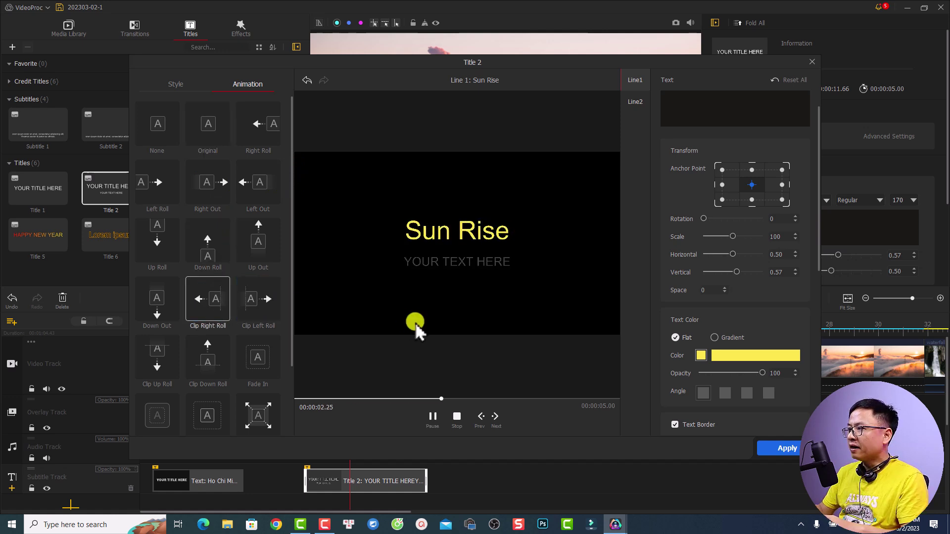
- Select the second title line and play the title preview
{"action": "left_click", "coordinate": [633, 102]}
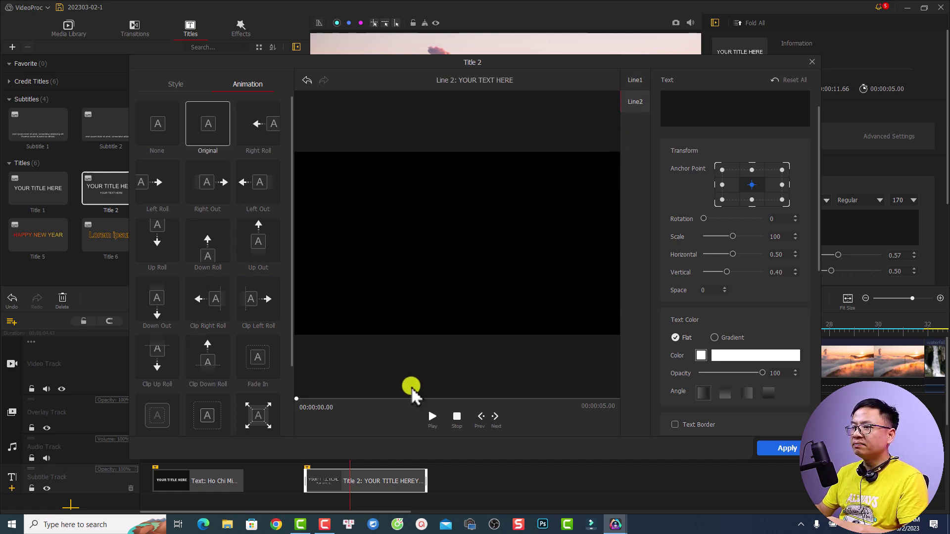
{"action": "left_click", "coordinate": [433, 417]}
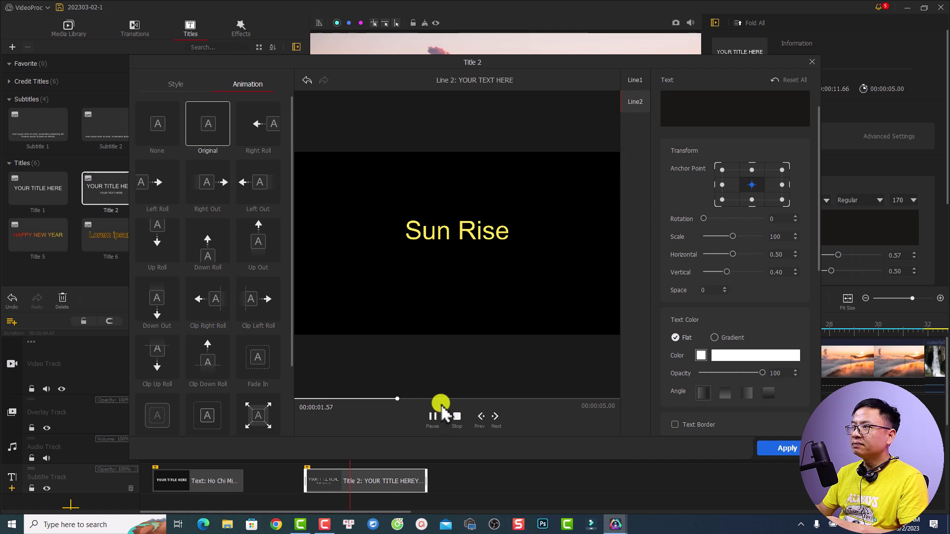
{"action": "left_click", "coordinate": [440, 415]}
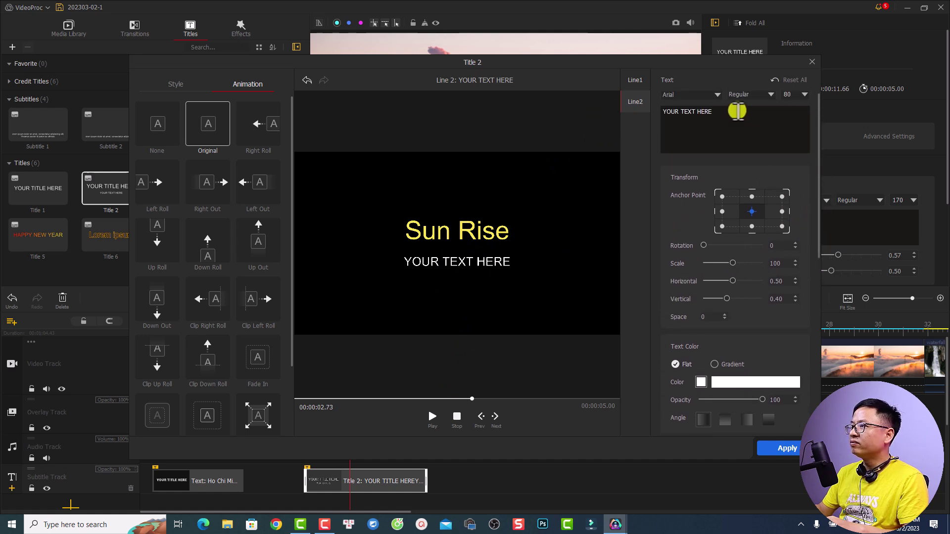
- Replace the second title line's placeholder with 'in Vietnam' beneath the yellow 'Sun Rise'
{"action": "triple_click", "coordinate": [731, 140]}
{"action": "type", "text": "a"}
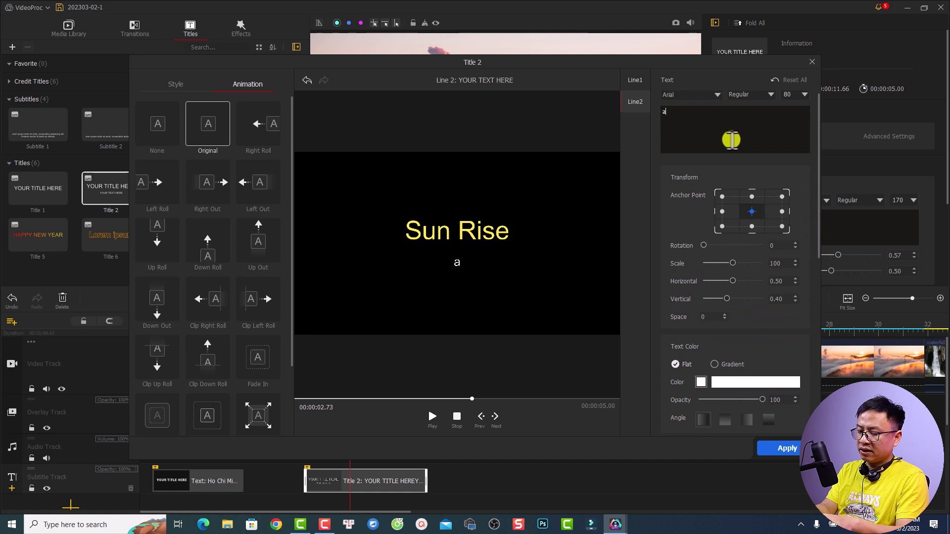
{"action": "key", "text": "BackSpace"}
{"action": "type", "text": "in Vietnam"}
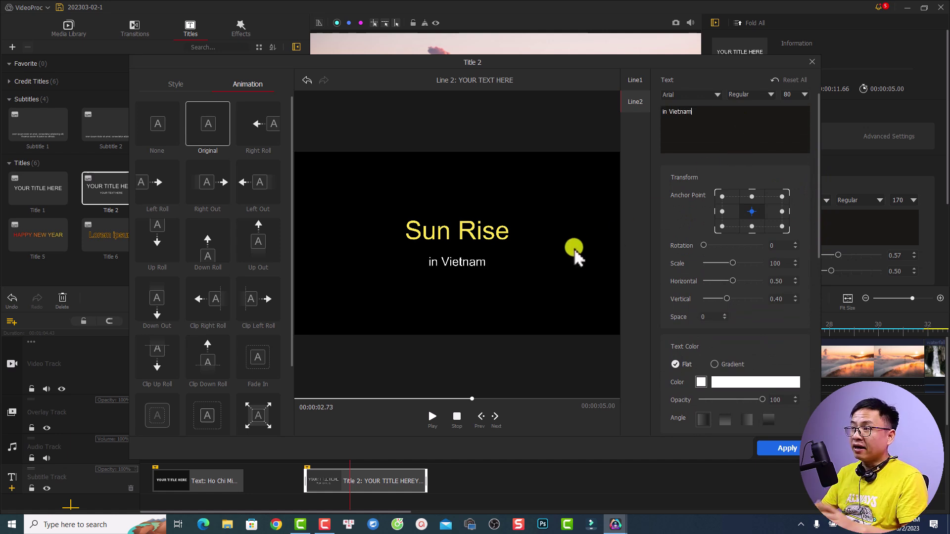
{"action": "left_click", "coordinate": [173, 84]}
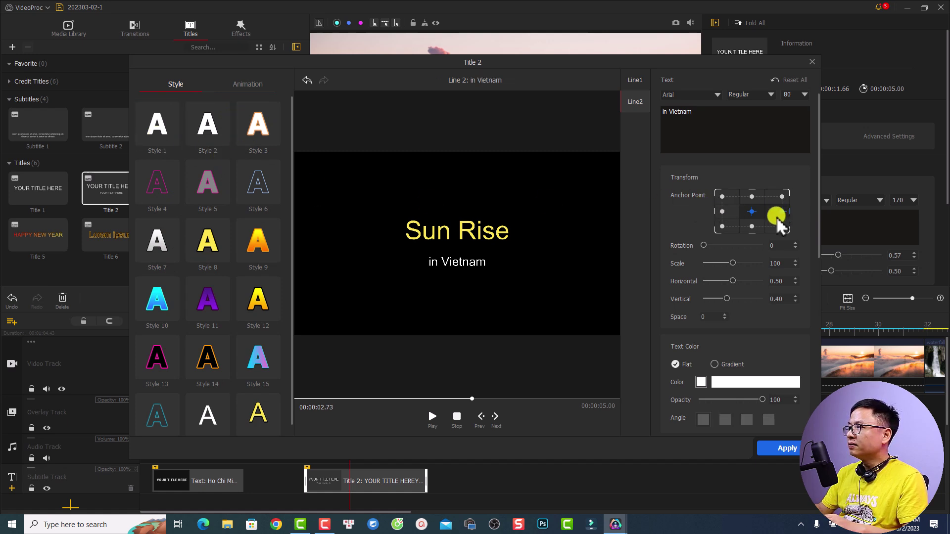
- Apply the 'Sun Rise / in Vietnam' title, then preview it over the cloud footage
{"action": "left_click", "coordinate": [787, 448]}
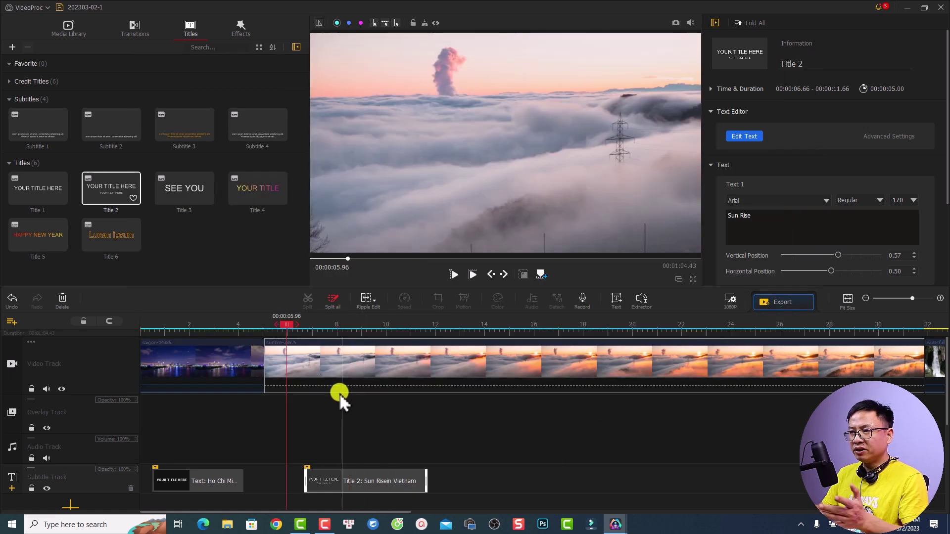
{"action": "key", "text": "space"}
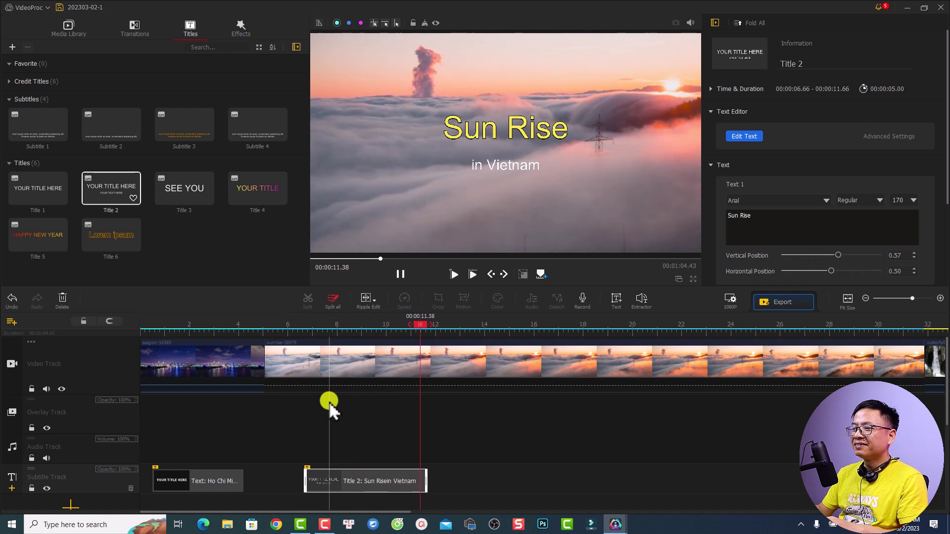
{"action": "key", "text": "space"}
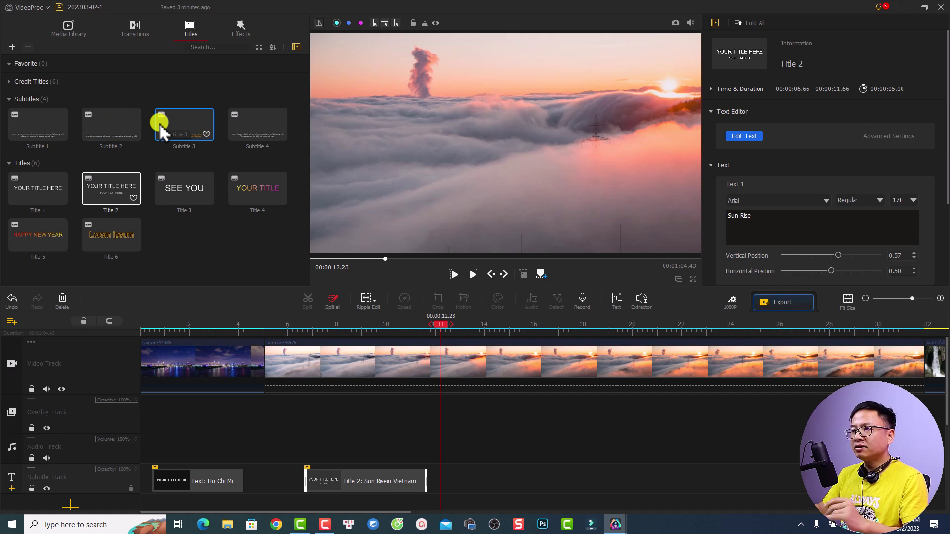
- Place the Subtitle 3 template on the Subtitle Track at 33.93 s over the waterfall clip
{"action": "scroll", "coordinate": [558, 426], "scroll_direction": "down", "scroll_amount": 2}
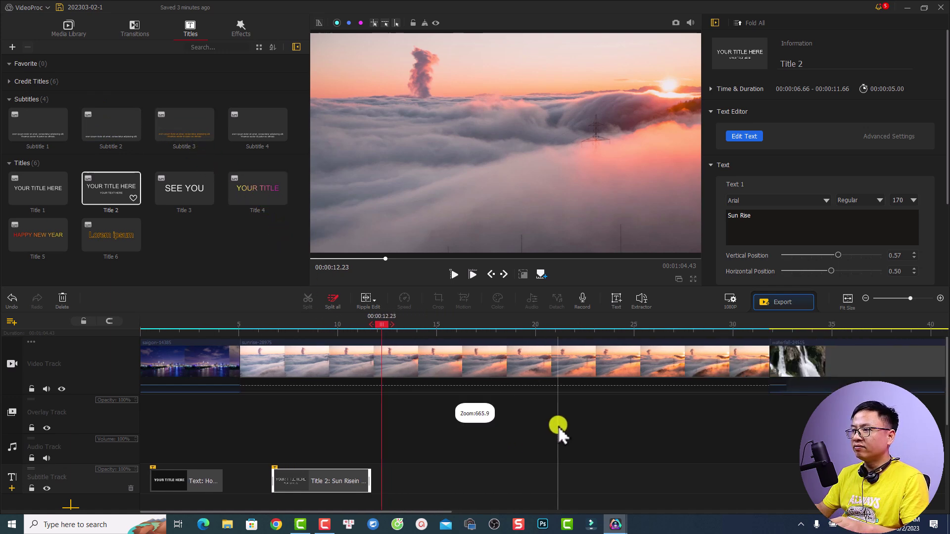
{"action": "scroll", "coordinate": [558, 426], "scroll_direction": "down", "scroll_amount": 2}
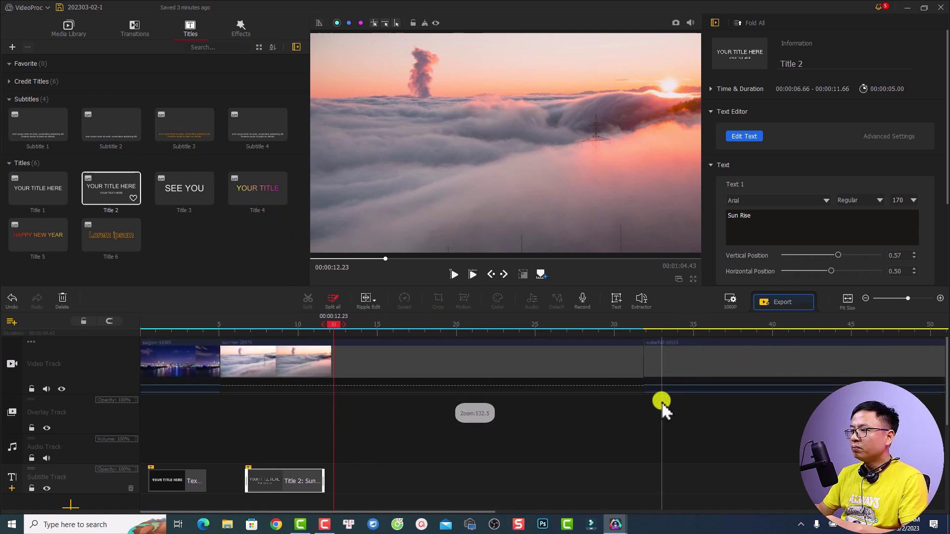
{"action": "left_click", "coordinate": [676, 327]}
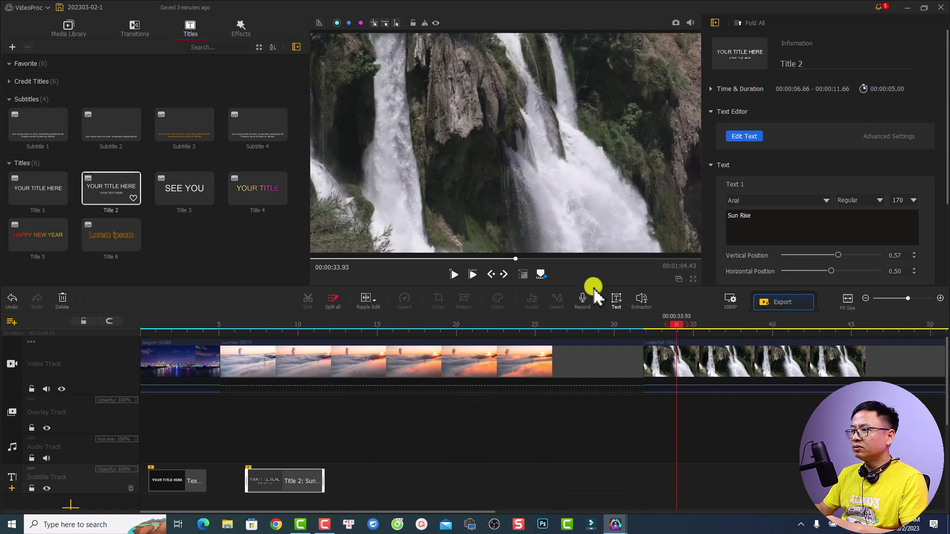
{"action": "left_click_drag", "start_coordinate": [186, 125], "coordinate": [687, 434]}
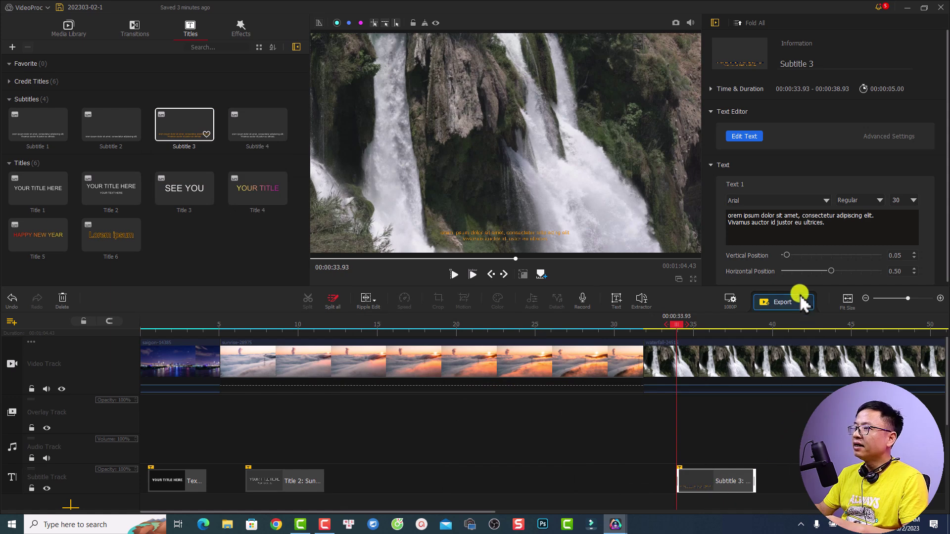
- Change the subtitle text to 'This is the most beautiful waterfall in the world'
{"action": "left_click", "coordinate": [859, 240]}
{"action": "key", "text": "ctrl+a"}
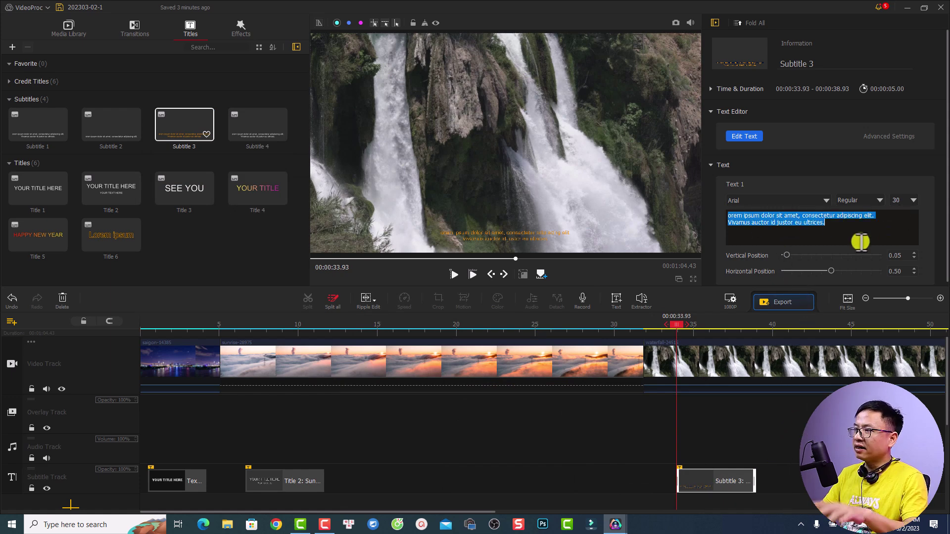
{"action": "type", "text": "Thiss"}
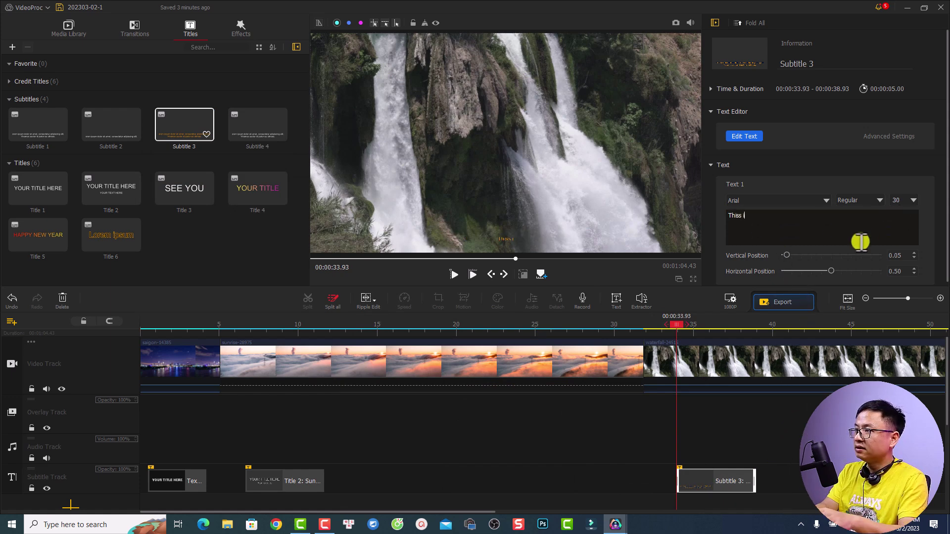
{"action": "key", "text": "BackSpace"}
{"action": "type", "text": "is the"}
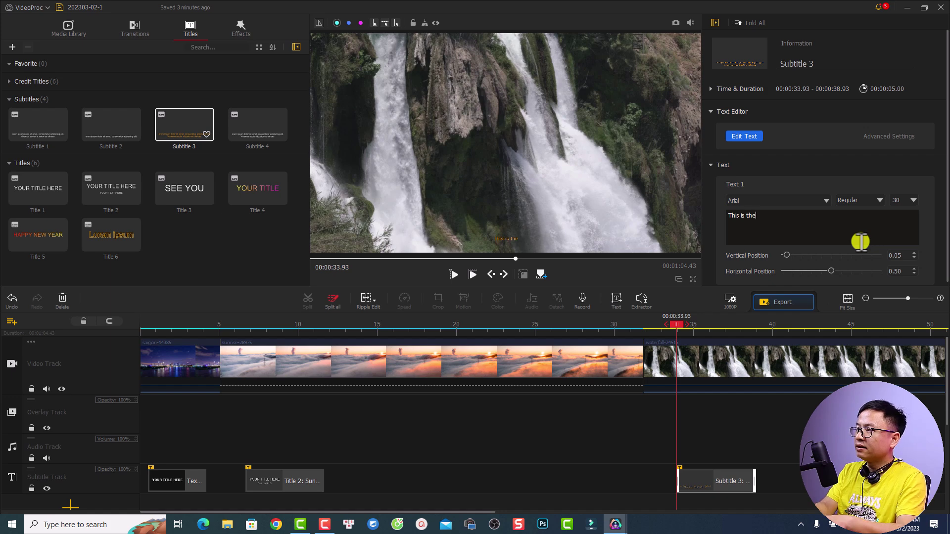
{"action": "type", "text": " mosst bea"}
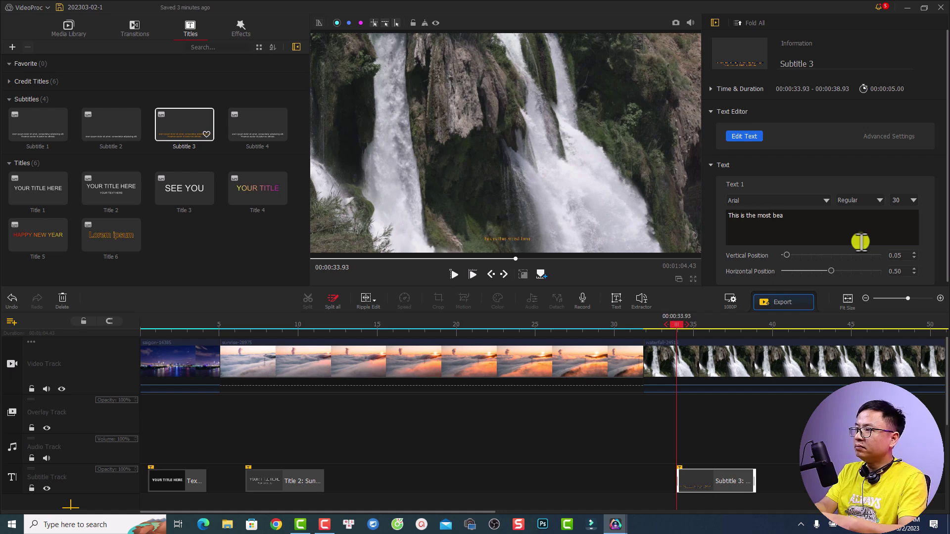
{"action": "type", "text": "utif"}
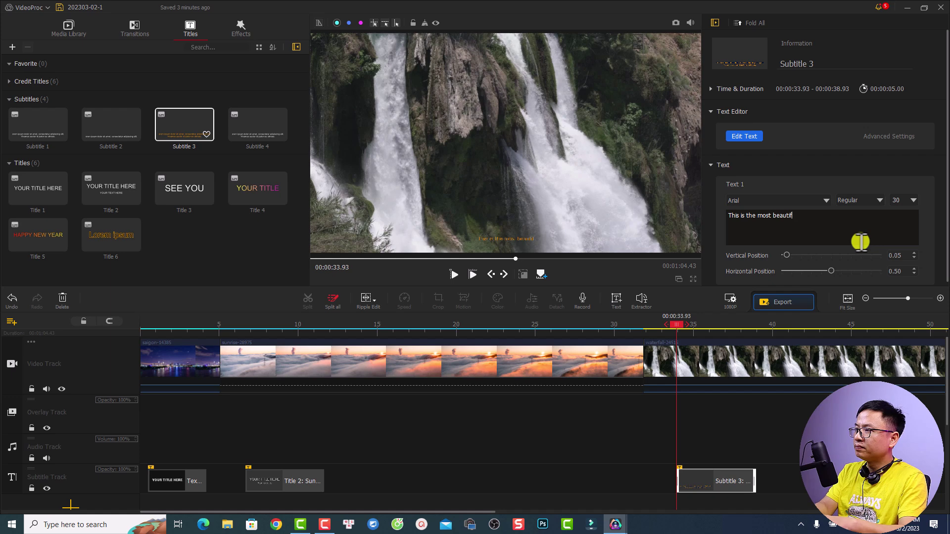
{"action": "type", "text": "ul wate"}
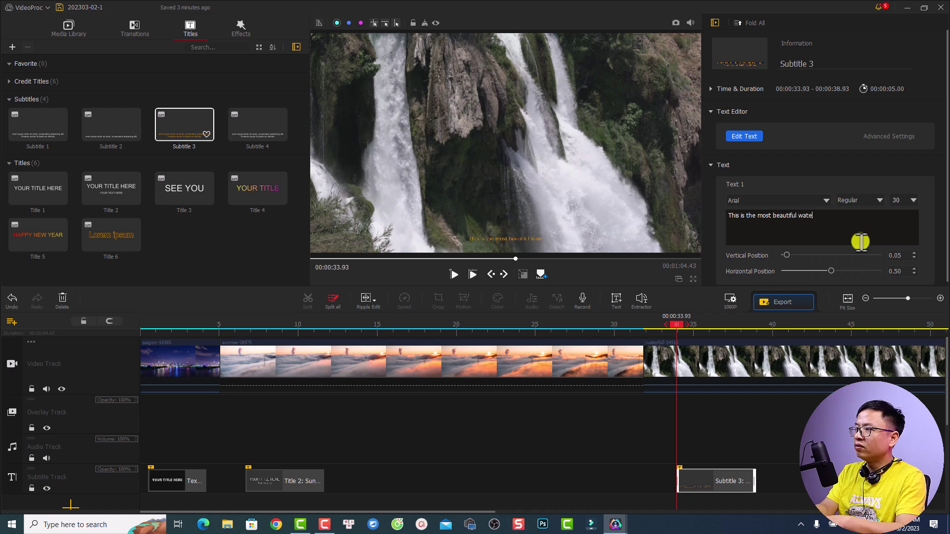
{"action": "type", "text": "rfall in t"}
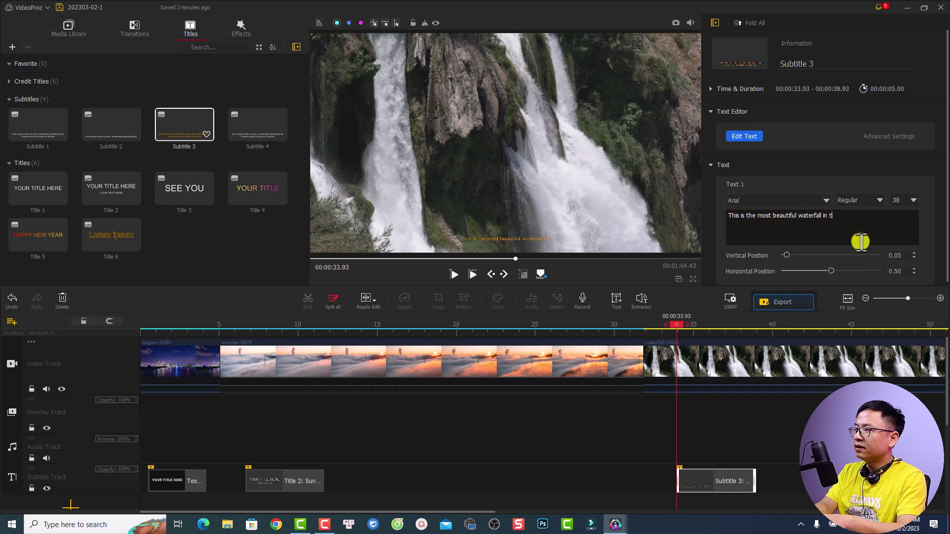
{"action": "type", "text": "he world."}
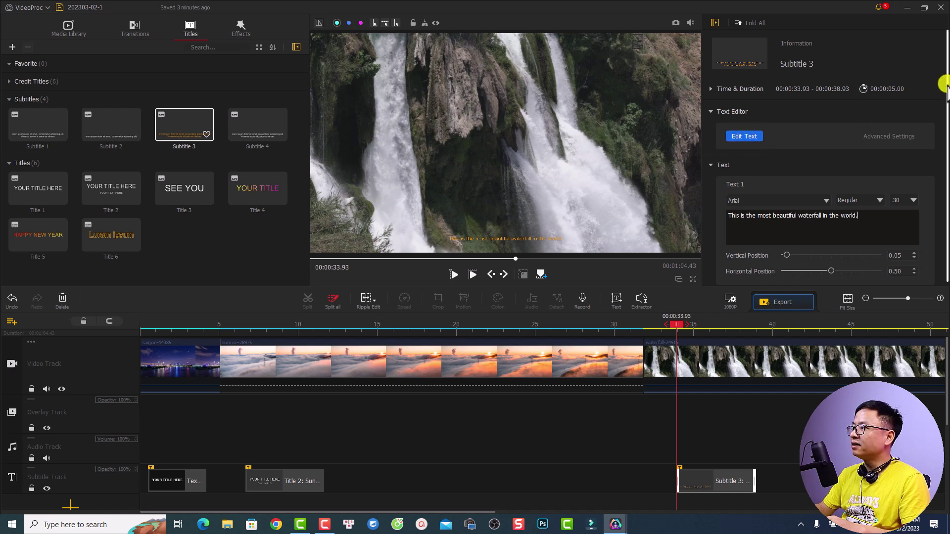
{"action": "left_click_drag", "start_coordinate": [942, 85], "coordinate": [945, 161]}
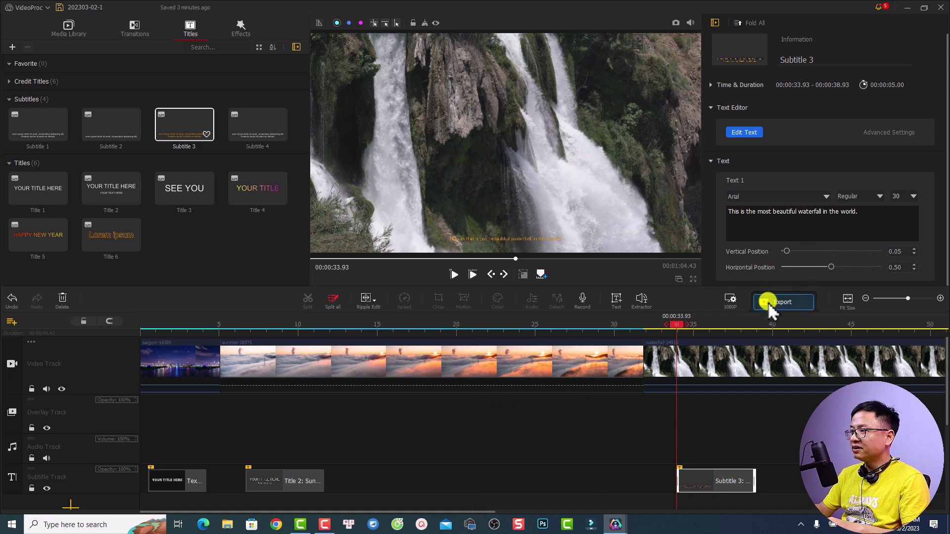
- Save the project and export it as a High-quality MP4 named 'Text video'
{"action": "key", "text": "ctrl+s"}
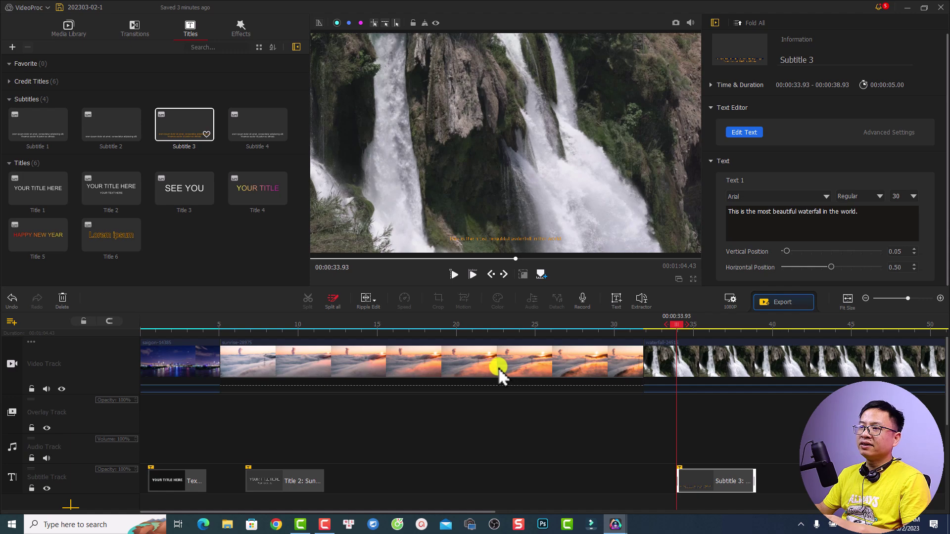
{"action": "key", "text": "ctrl+e"}
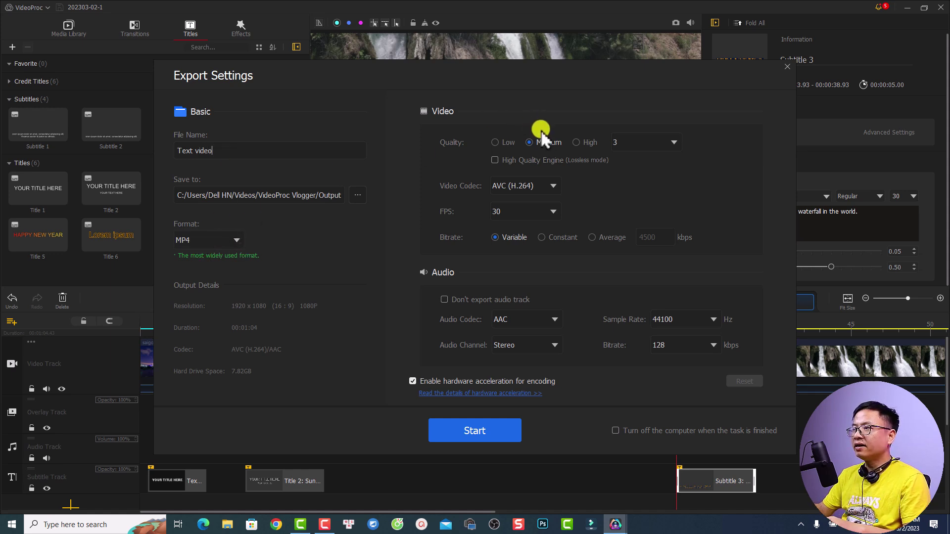
{"action": "left_click", "coordinate": [576, 142]}
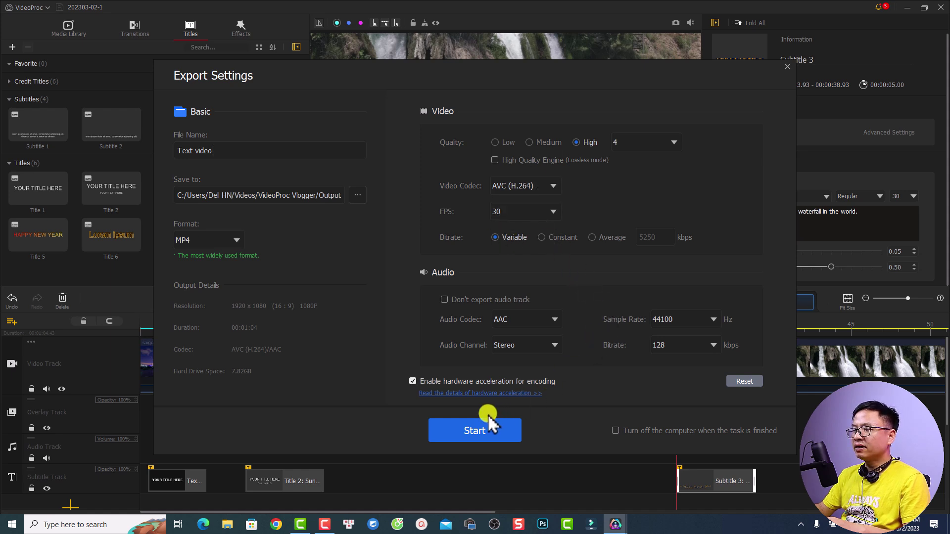
{"action": "left_click", "coordinate": [454, 431]}
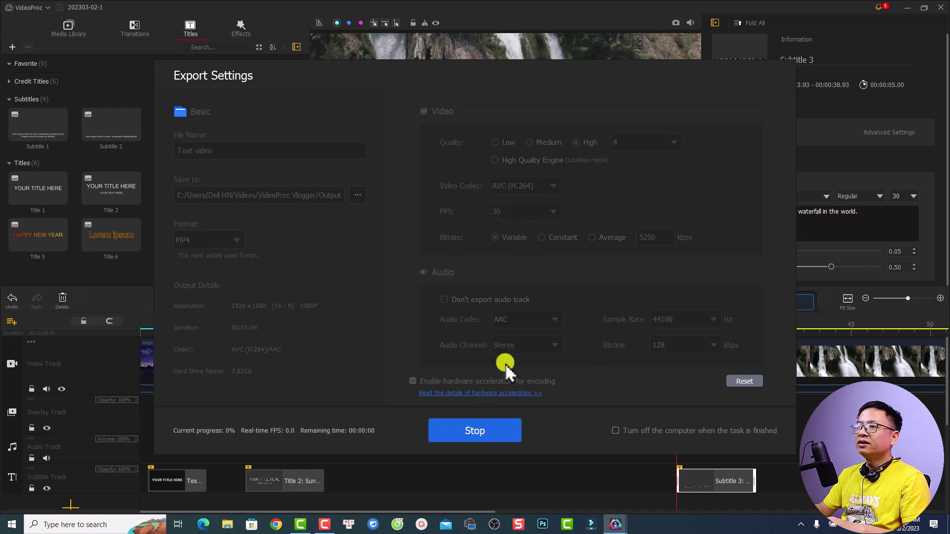